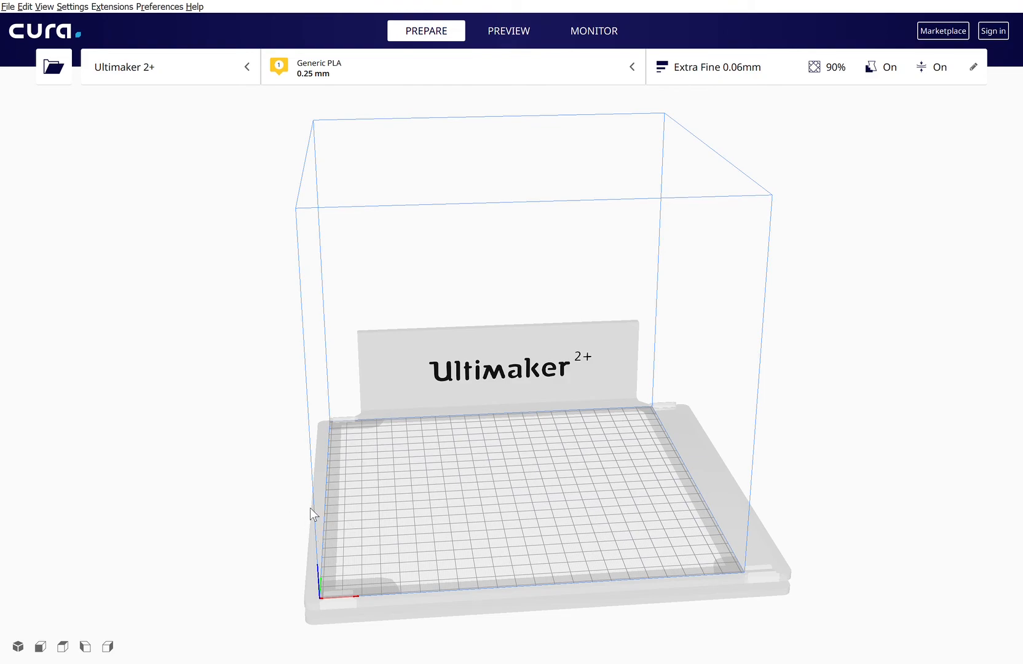
- Load the model file UM2_MINION FOR PRINT TEST 1 onto the build plate
{"action": "left_click", "coordinate": [55, 65]}
{"action": "left_click", "coordinate": [55, 70]}
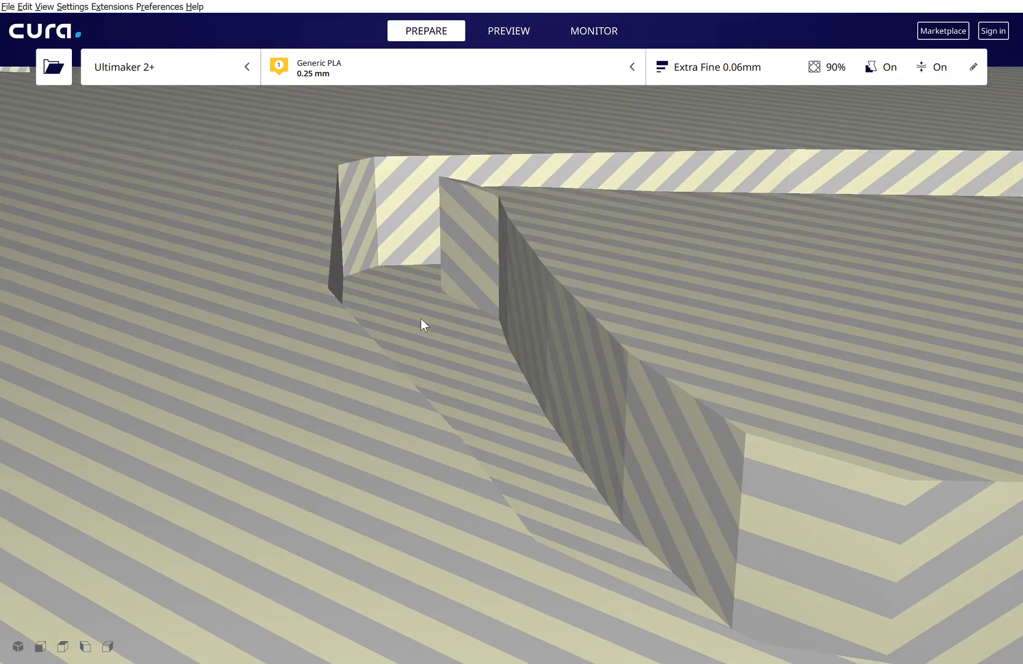
{"action": "scroll", "coordinate": [483, 341], "scroll_direction": "down", "scroll_amount": 6}
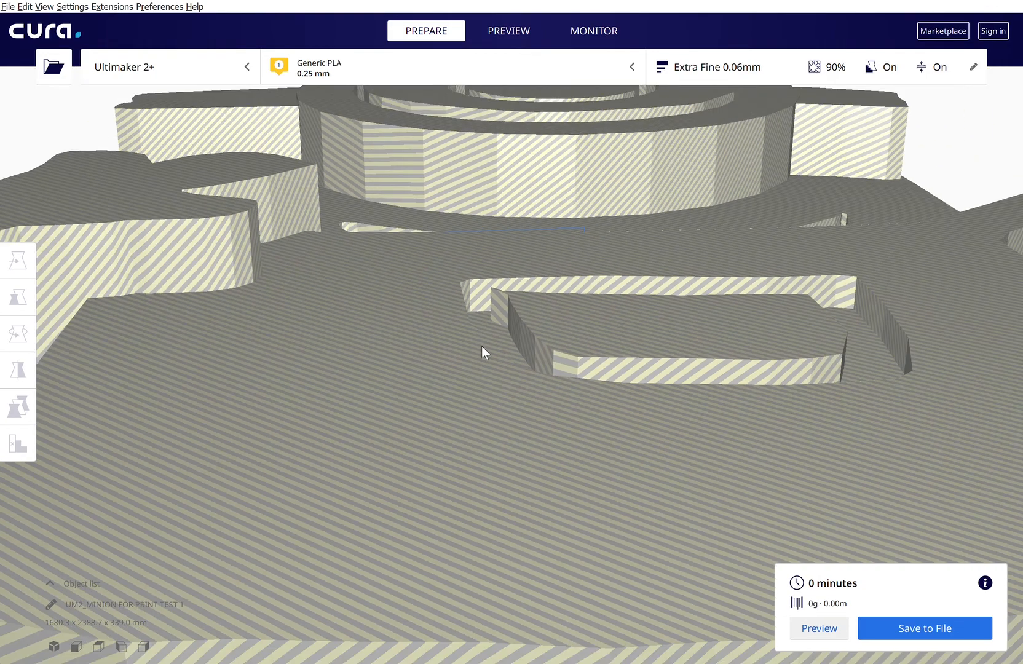
{"action": "scroll", "coordinate": [481, 345], "scroll_direction": "down", "scroll_amount": 1}
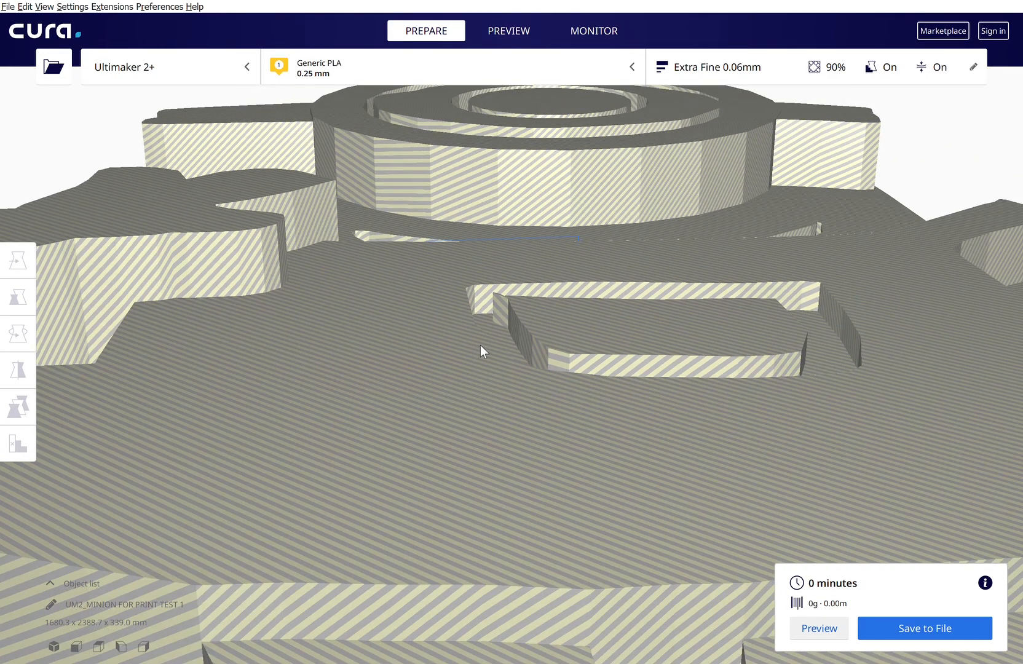
- Scale the oversized minion model uniformly to 1%
{"action": "left_click", "coordinate": [438, 346]}
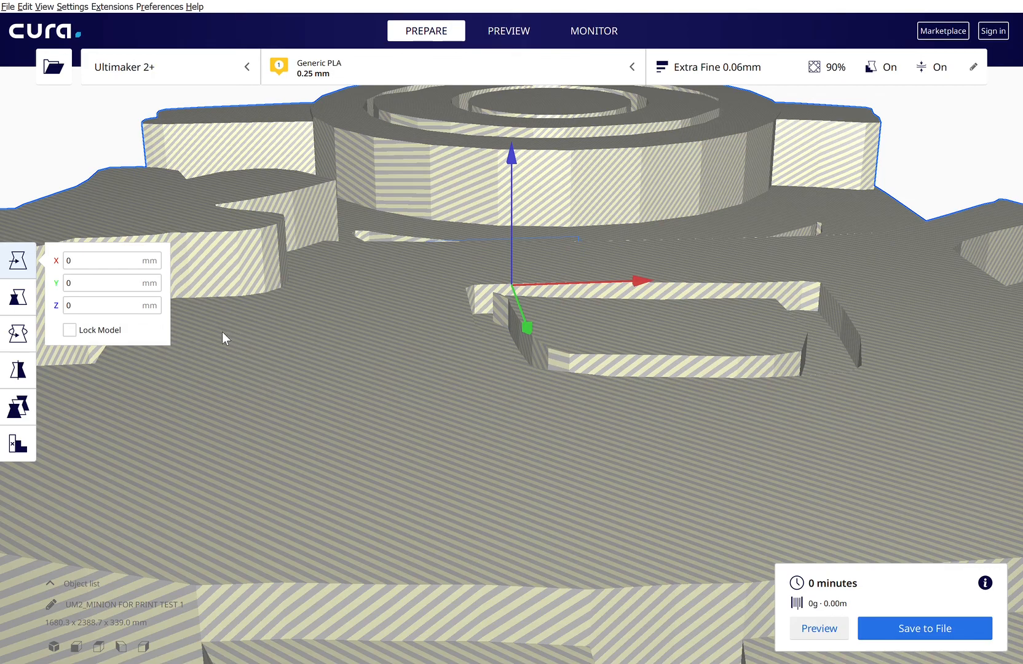
{"action": "left_click", "coordinate": [28, 300]}
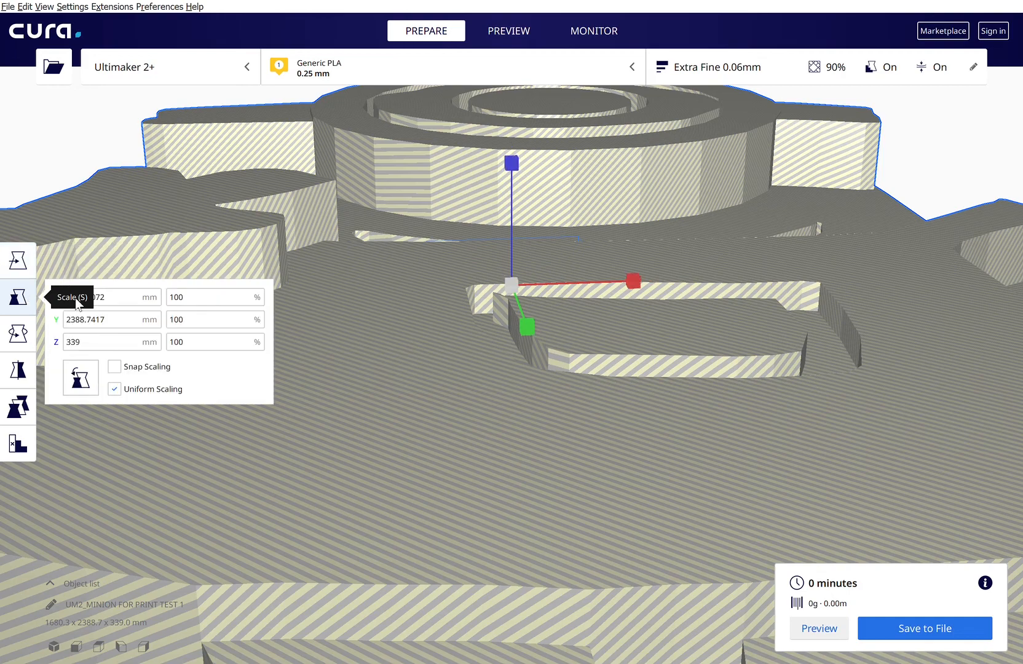
{"action": "left_click_drag", "start_coordinate": [198, 301], "coordinate": [168, 301]}
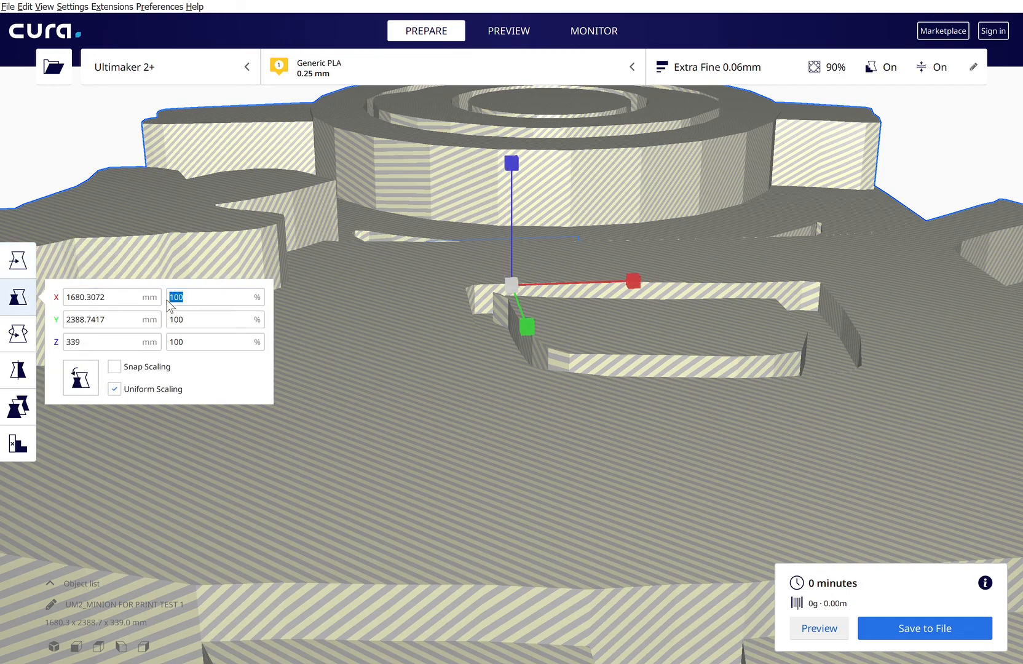
{"action": "type", "text": "1"}
{"action": "key", "text": "Return"}
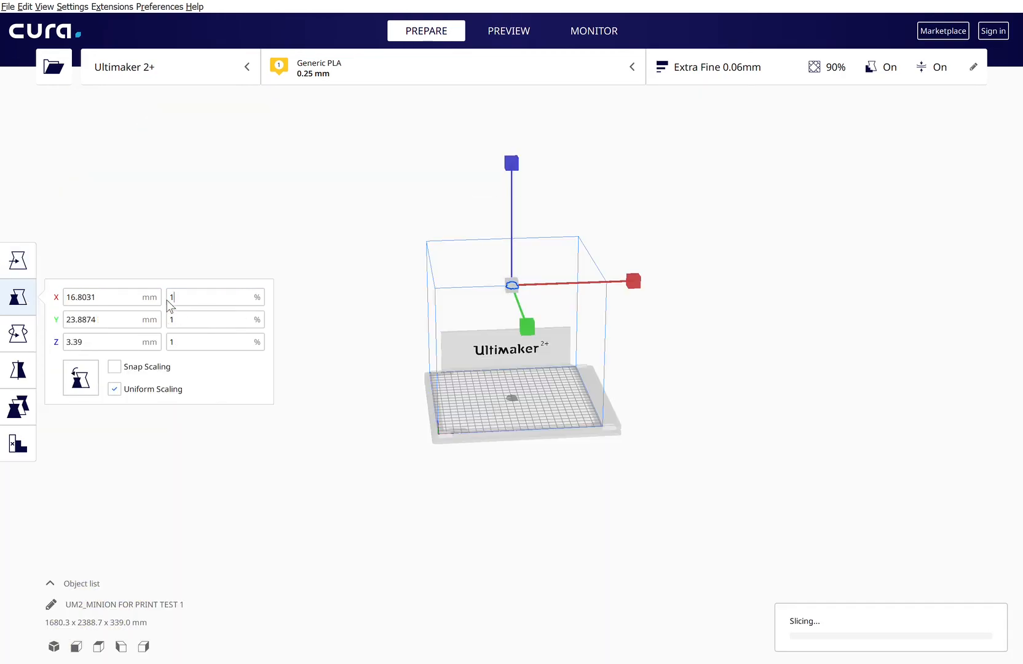
- Change the minion model's uniform scale to 5% and look at it from above on the build plate
{"action": "left_click", "coordinate": [191, 303]}
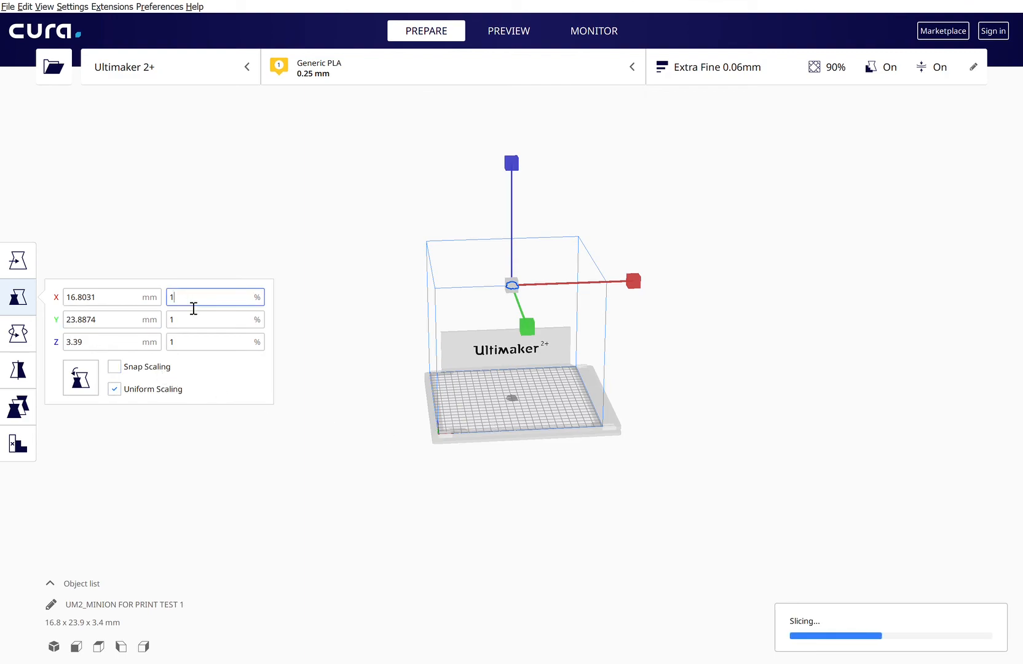
{"action": "left_click_drag", "start_coordinate": [183, 304], "coordinate": [168, 305]}
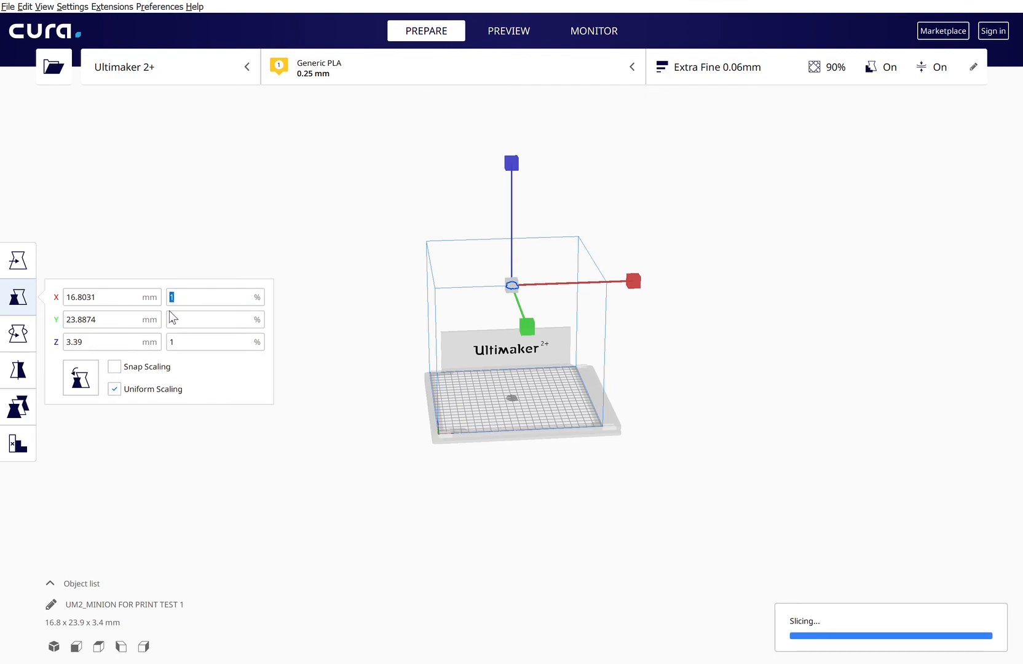
{"action": "type", "text": "5"}
{"action": "key", "text": "Return"}
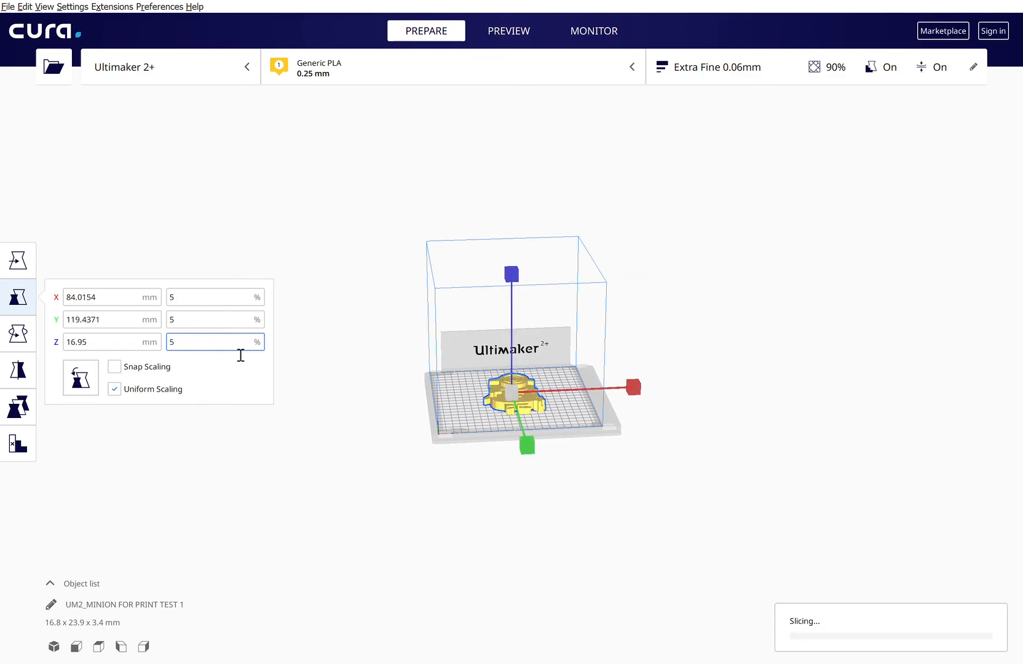
{"action": "scroll", "coordinate": [553, 399], "scroll_direction": "up", "scroll_amount": 3}
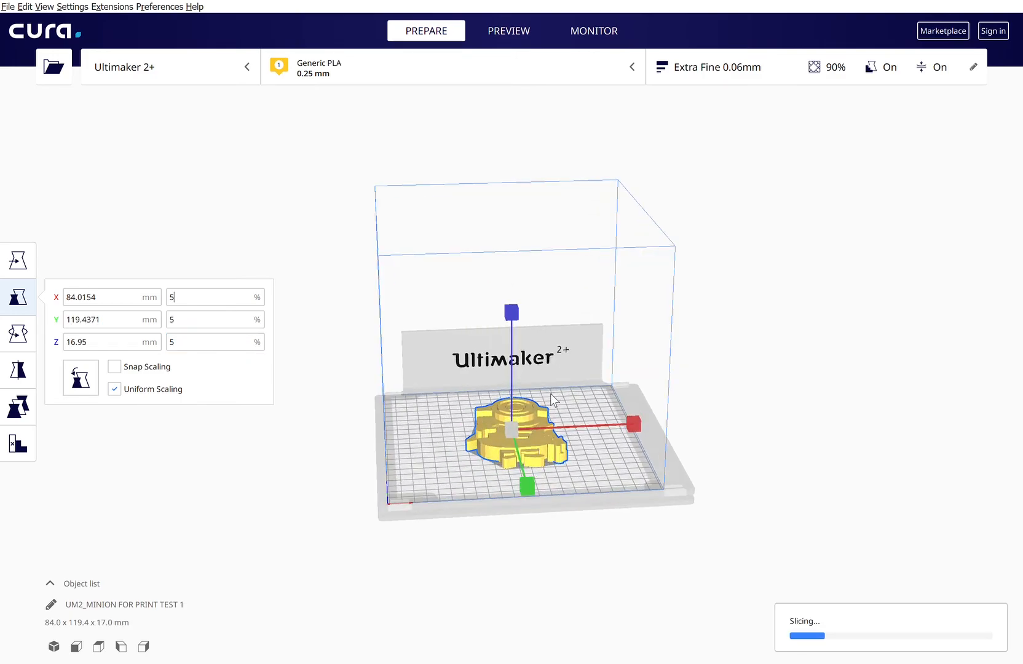
{"action": "right_click_drag", "start_coordinate": [637, 420], "coordinate": [553, 403]}
{"action": "scroll", "coordinate": [592, 329], "scroll_direction": "up", "scroll_amount": 1}
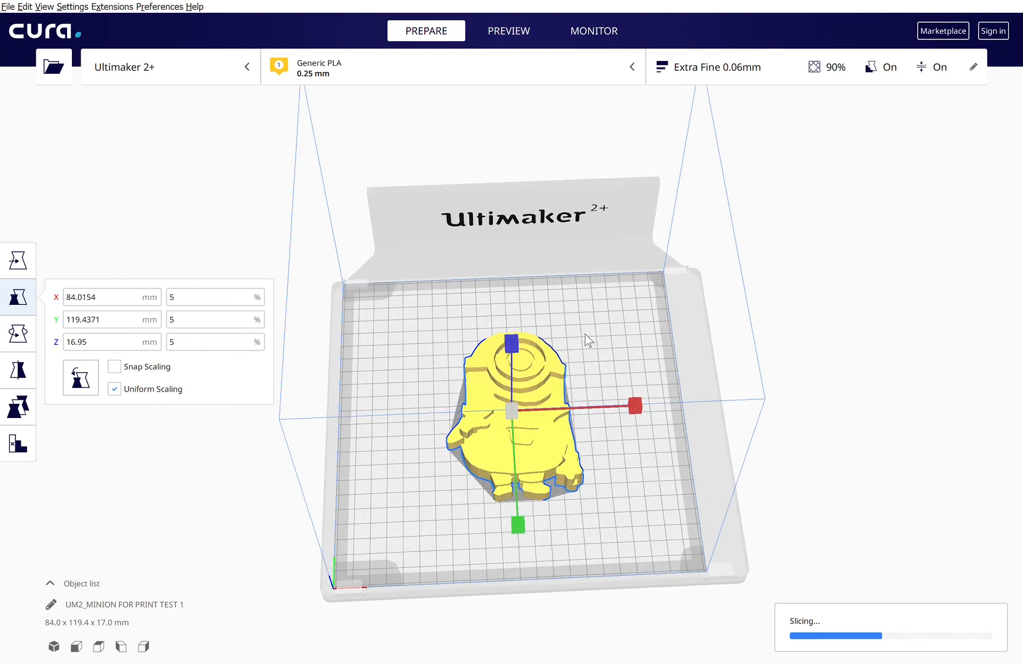
- Change the printer's nozzle size to 0.4 mm for the PLA material
{"action": "left_click", "coordinate": [727, 69]}
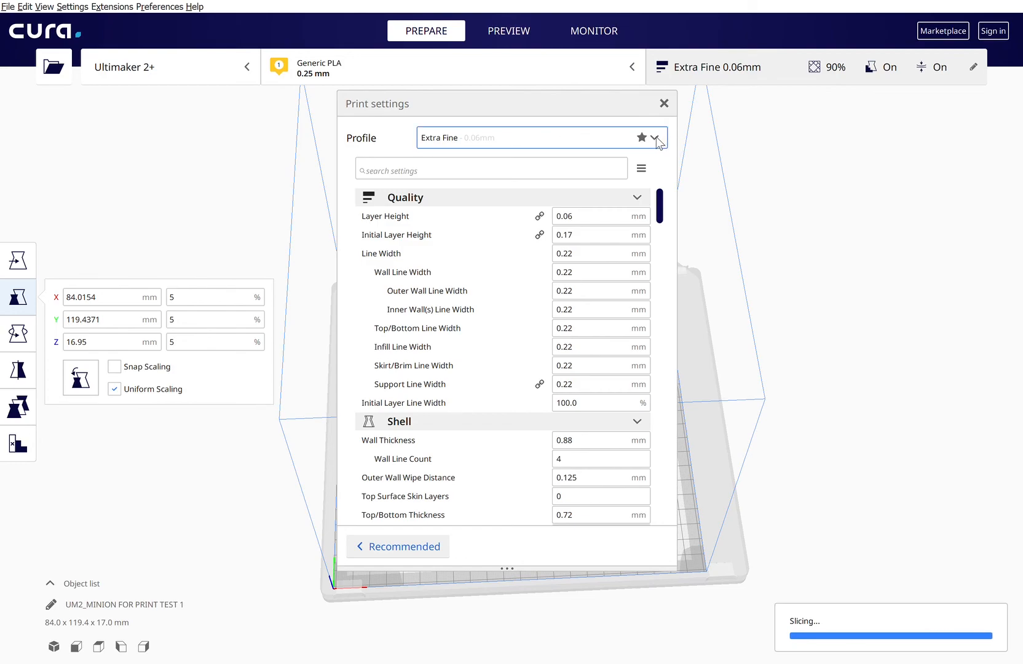
{"action": "left_click", "coordinate": [804, 137]}
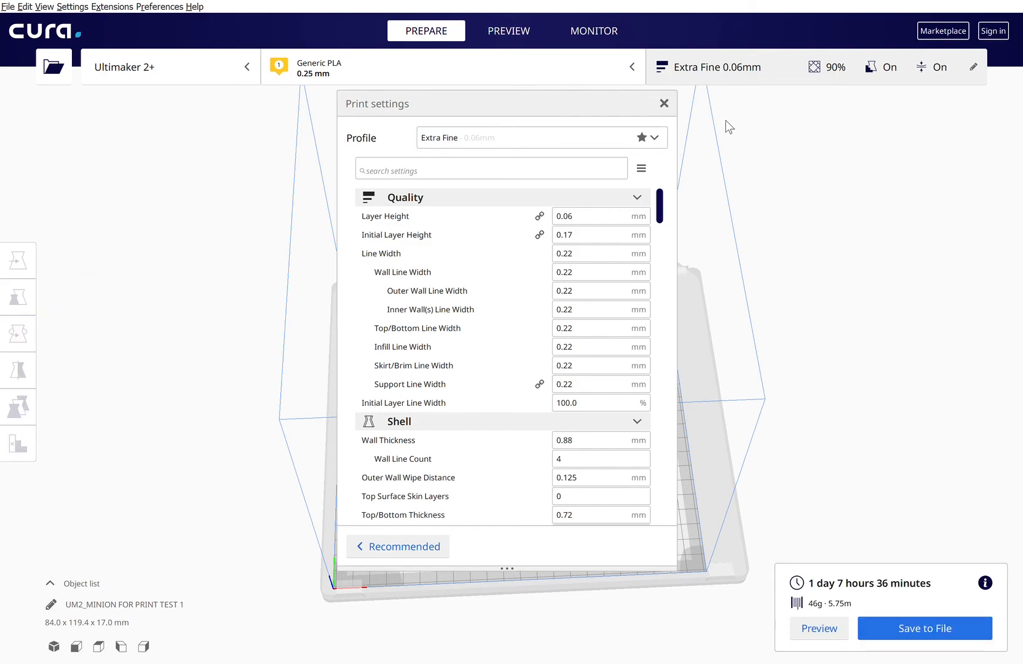
{"action": "left_click", "coordinate": [439, 64]}
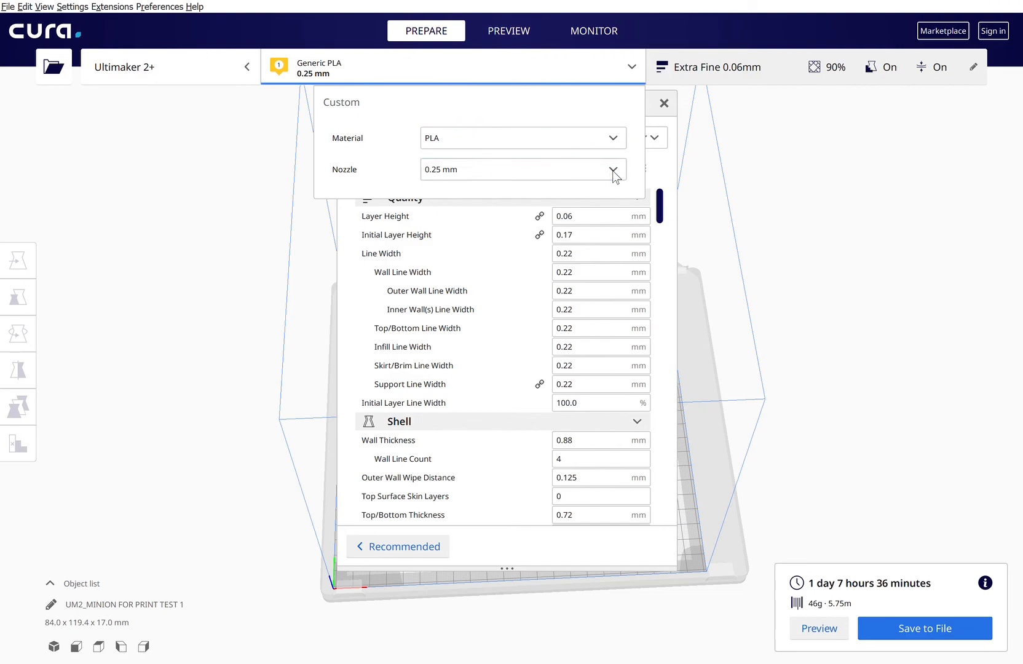
{"action": "left_click", "coordinate": [433, 190]}
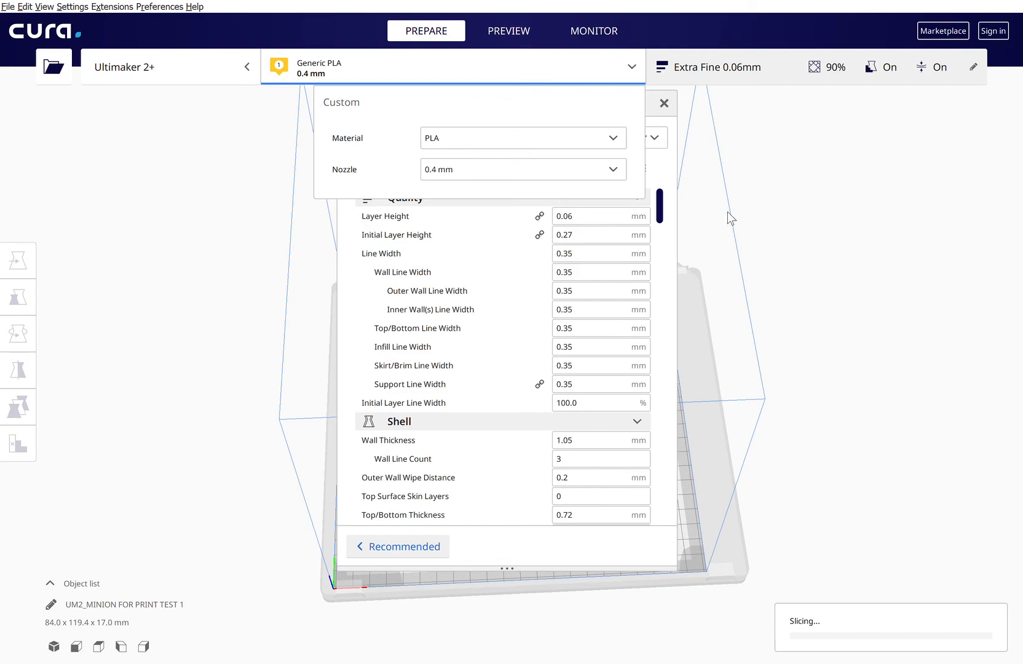
{"action": "left_click", "coordinate": [619, 78]}
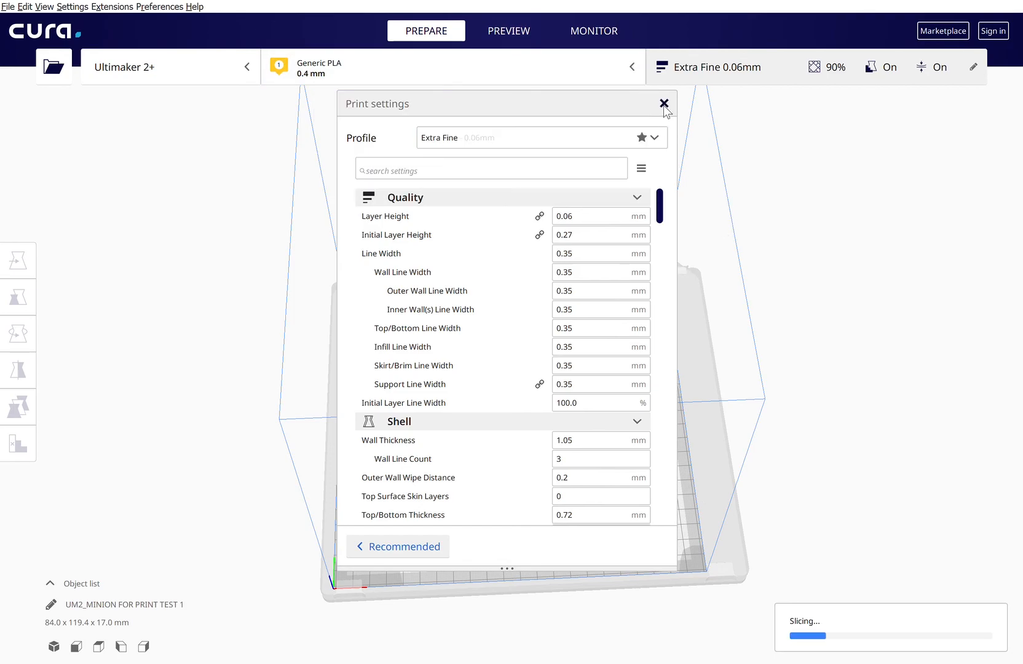
{"action": "left_click", "coordinate": [663, 104]}
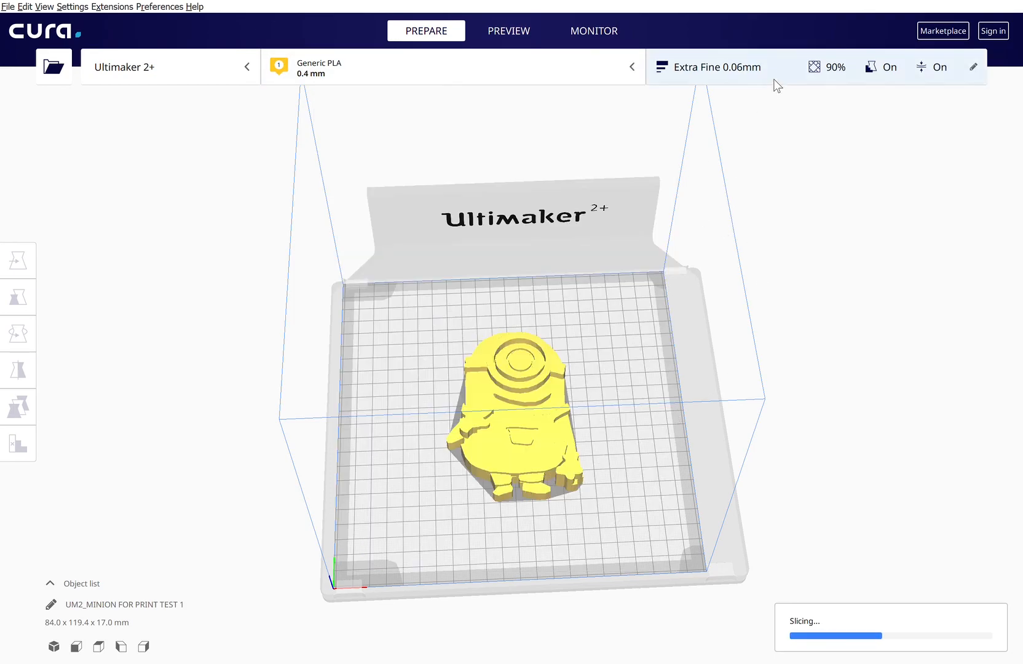
- Switch the print profile to Fine with 0.1 mm layers and close the print settings
{"action": "left_click", "coordinate": [762, 68]}
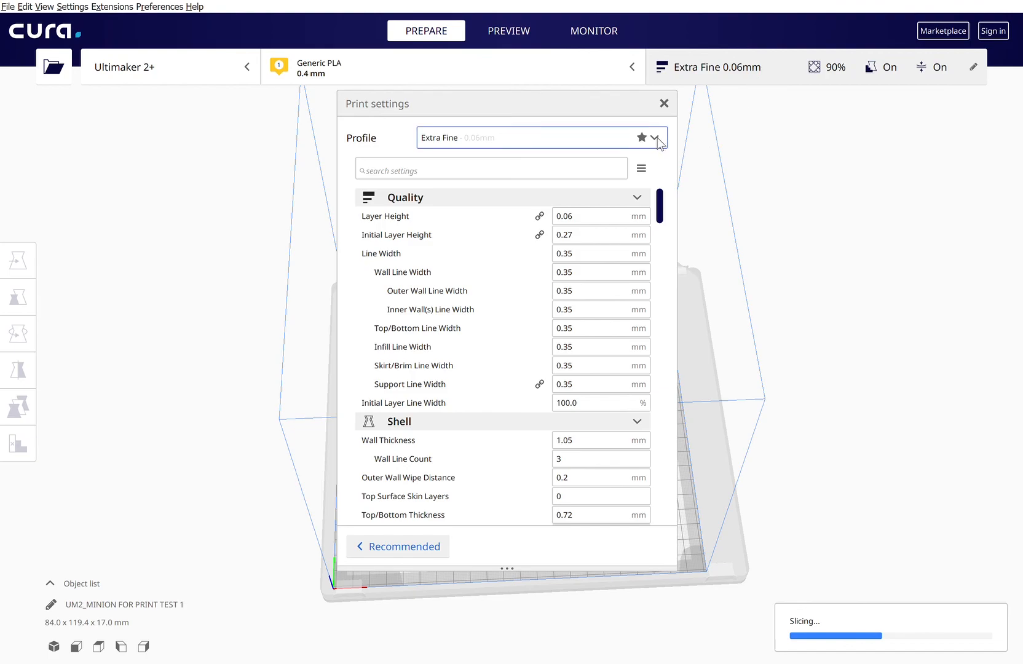
{"action": "left_click", "coordinate": [487, 170]}
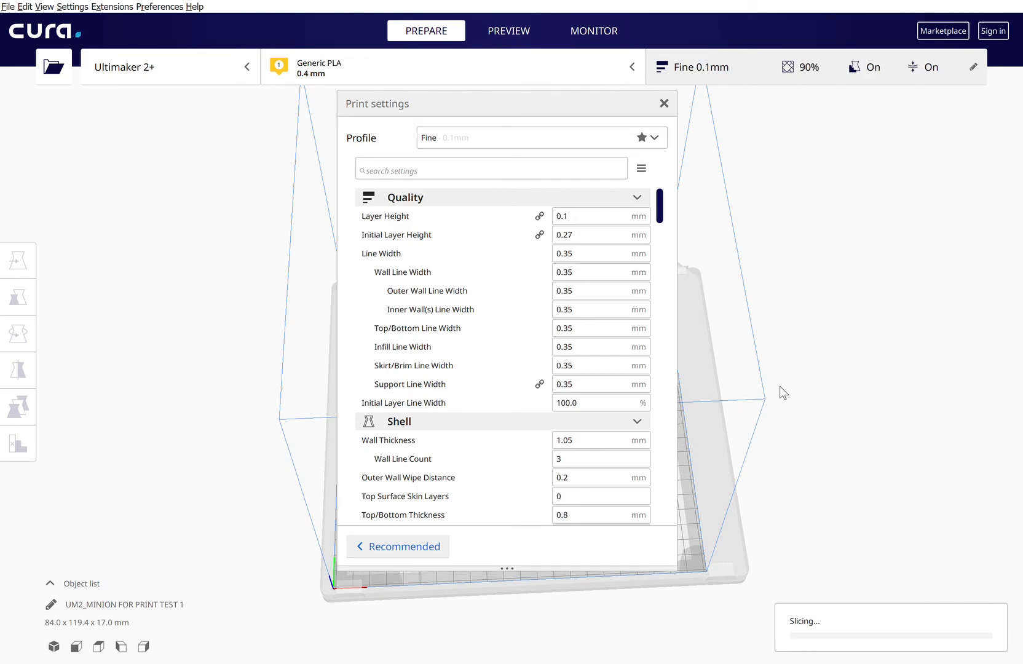
{"action": "left_click", "coordinate": [664, 104]}
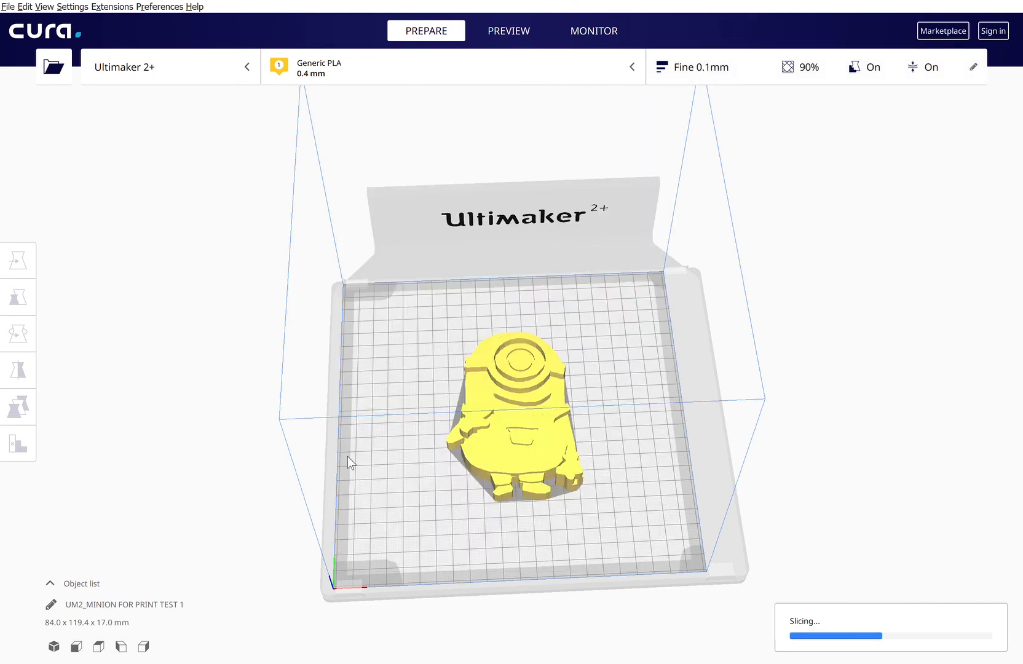
- Select the minion model and reduce its uniform scale to 2%
{"action": "right_click_drag", "start_coordinate": [385, 465], "coordinate": [559, 395]}
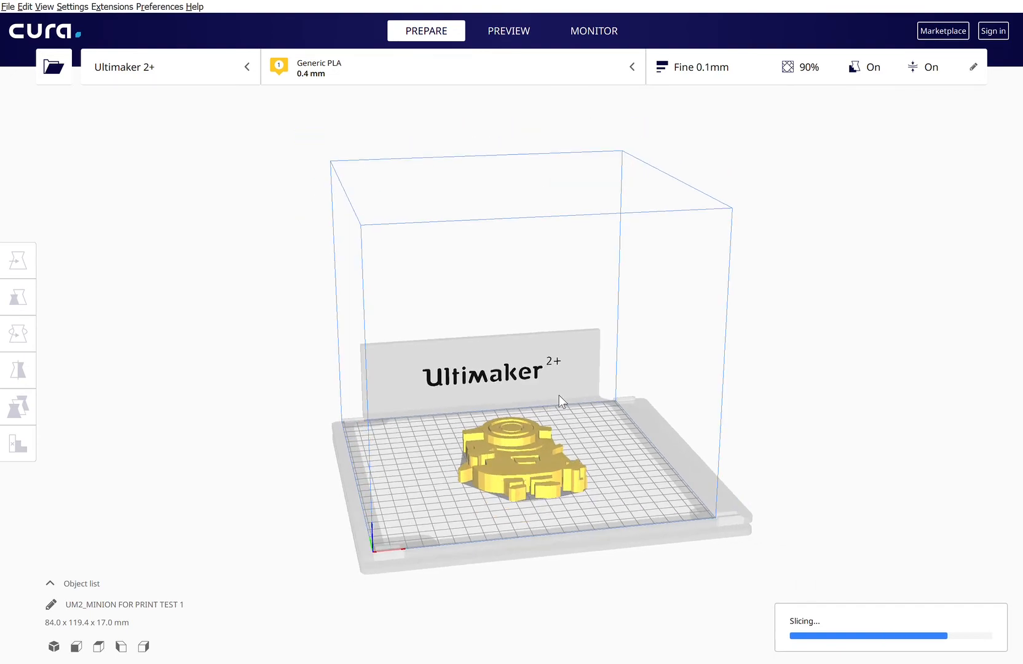
{"action": "scroll", "coordinate": [559, 395], "scroll_direction": "down", "scroll_amount": 1}
{"action": "left_click", "coordinate": [523, 442]}
{"action": "left_click", "coordinate": [132, 298]}
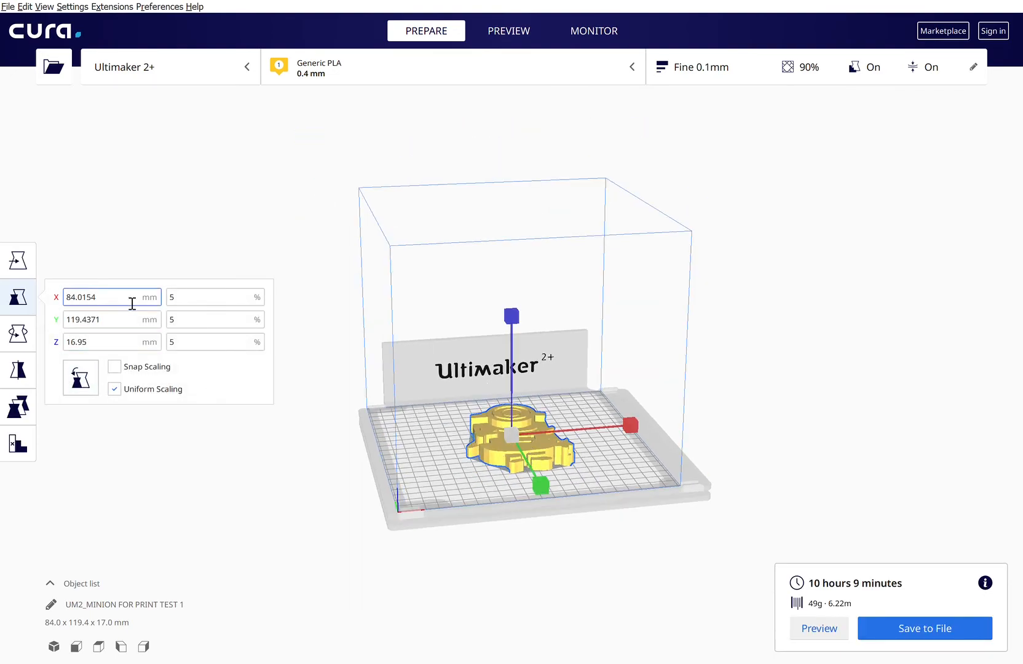
{"action": "left_click_drag", "start_coordinate": [184, 304], "coordinate": [167, 303]}
{"action": "type", "text": "2"}
{"action": "key", "text": "Tab"}
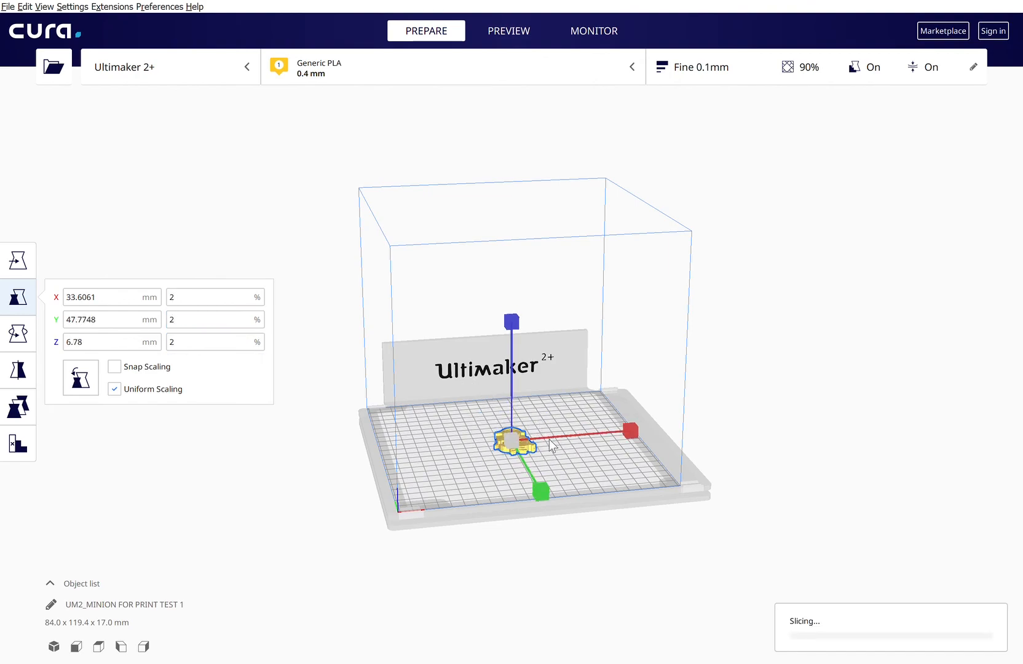
- Examine the size and raised details of the scaled minion model on the build plate from several angles and distances
{"action": "scroll", "coordinate": [550, 455], "scroll_direction": "up", "scroll_amount": 5}
{"action": "right_click_drag", "start_coordinate": [556, 286], "coordinate": [701, 387]}
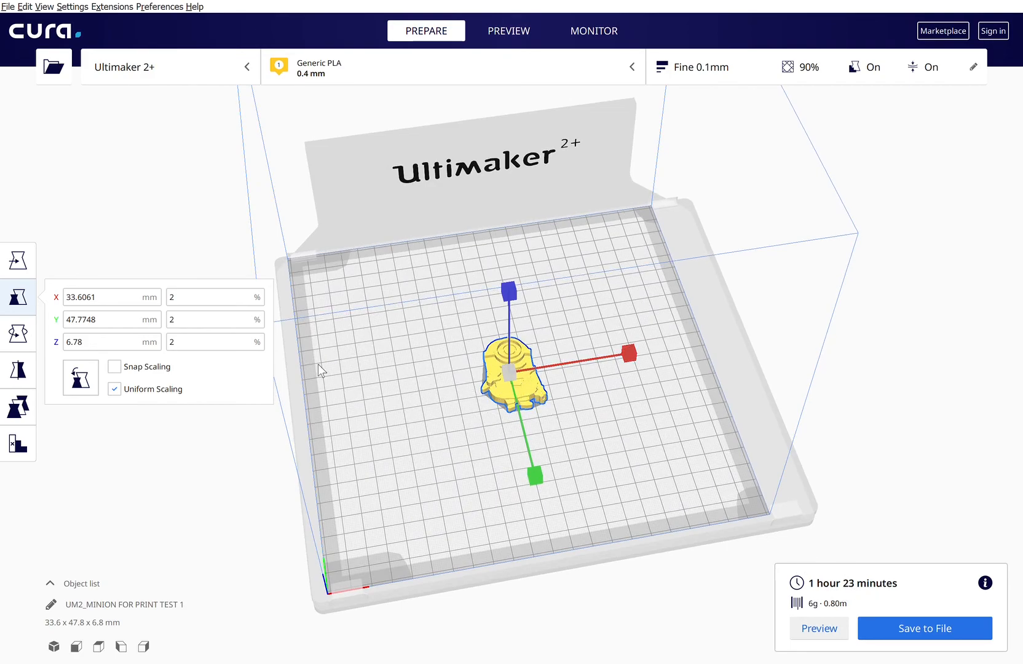
{"action": "scroll", "coordinate": [552, 395], "scroll_direction": "up", "scroll_amount": 3}
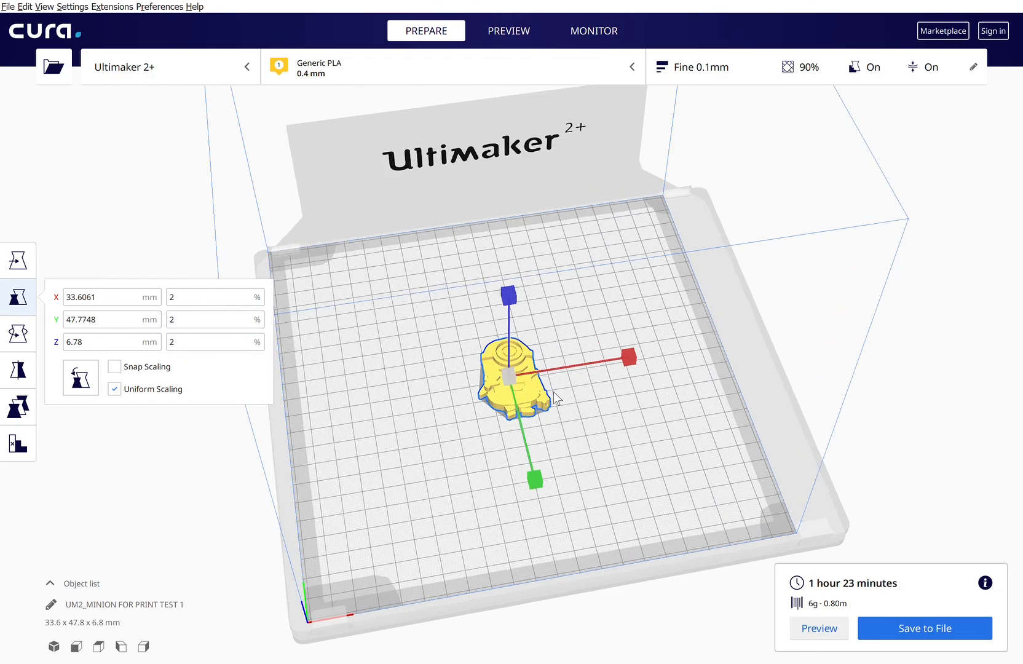
{"action": "mouse_move", "coordinate": [591, 444]}
{"action": "right_mouse_down"}
{"action": "mouse_move", "coordinate": [627, 347]}
{"action": "mouse_move", "coordinate": [584, 434]}
{"action": "right_mouse_up"}
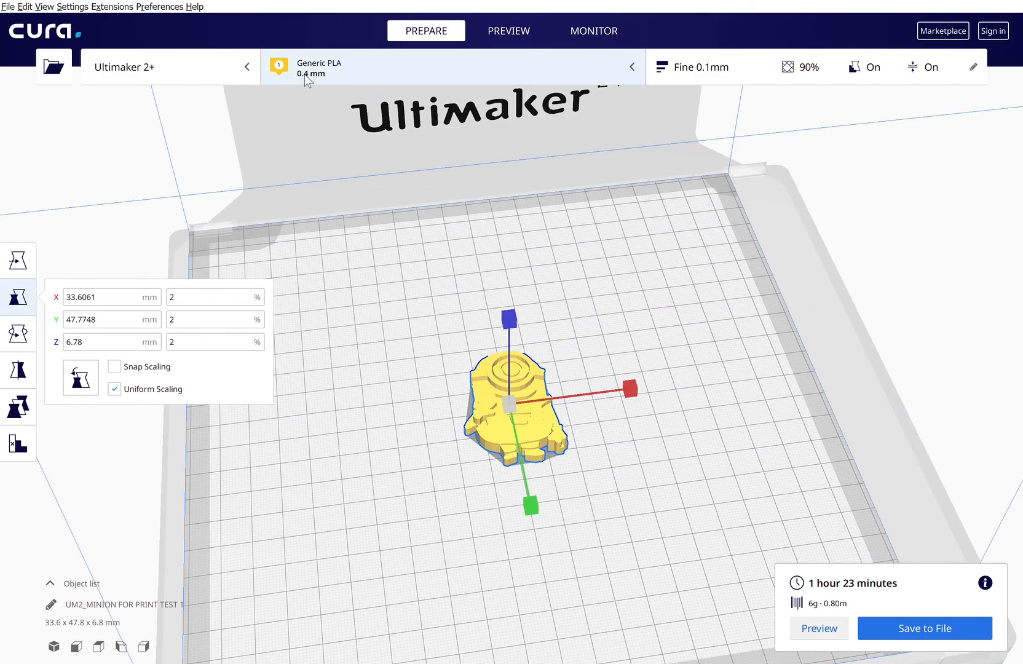
{"action": "scroll", "coordinate": [519, 411], "scroll_direction": "up", "scroll_amount": 2}
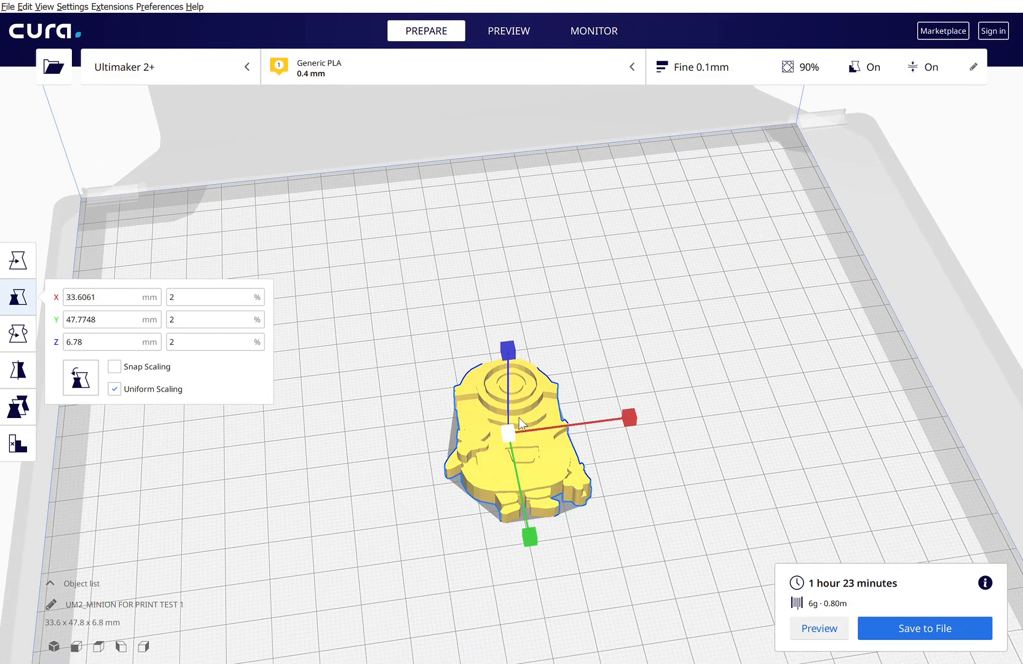
{"action": "scroll", "coordinate": [519, 417], "scroll_direction": "down", "scroll_amount": 3}
{"action": "right_click_drag", "start_coordinate": [583, 462], "coordinate": [601, 483]}
{"action": "scroll", "coordinate": [602, 484], "scroll_direction": "down", "scroll_amount": 2}
{"action": "scroll", "coordinate": [461, 438], "scroll_direction": "up", "scroll_amount": 3}
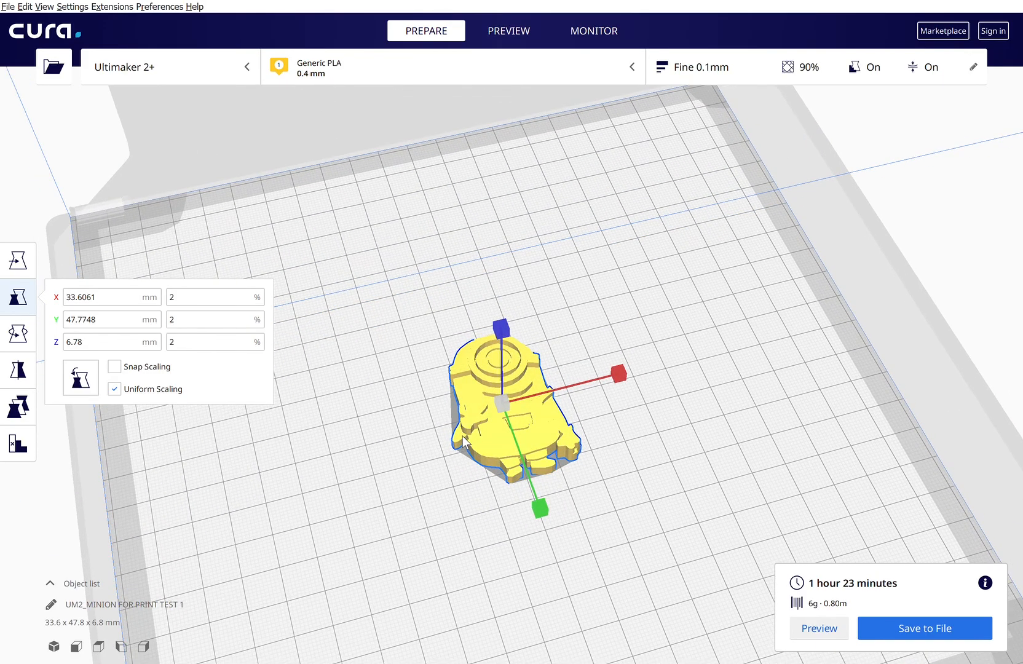
{"action": "right_click_drag", "start_coordinate": [615, 385], "coordinate": [564, 474]}
{"action": "scroll", "coordinate": [634, 456], "scroll_direction": "down", "scroll_amount": 3}
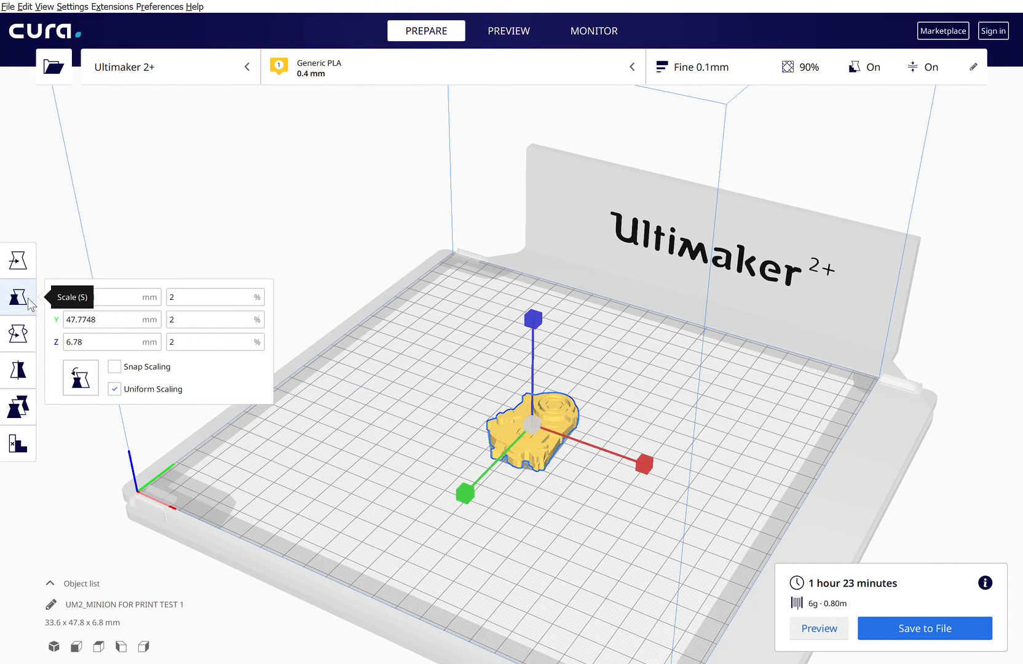
- Try rotating the minion model about its vertical axis with snapping on, and undo the rotation
{"action": "left_click", "coordinate": [25, 334]}
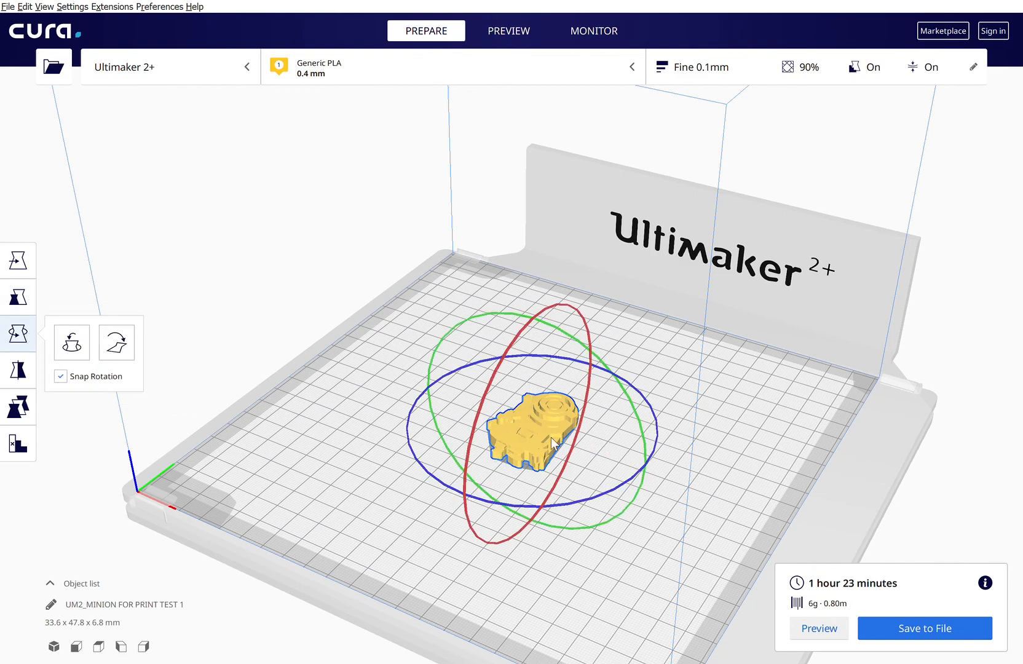
{"action": "left_click_drag", "start_coordinate": [571, 507], "coordinate": [514, 481]}
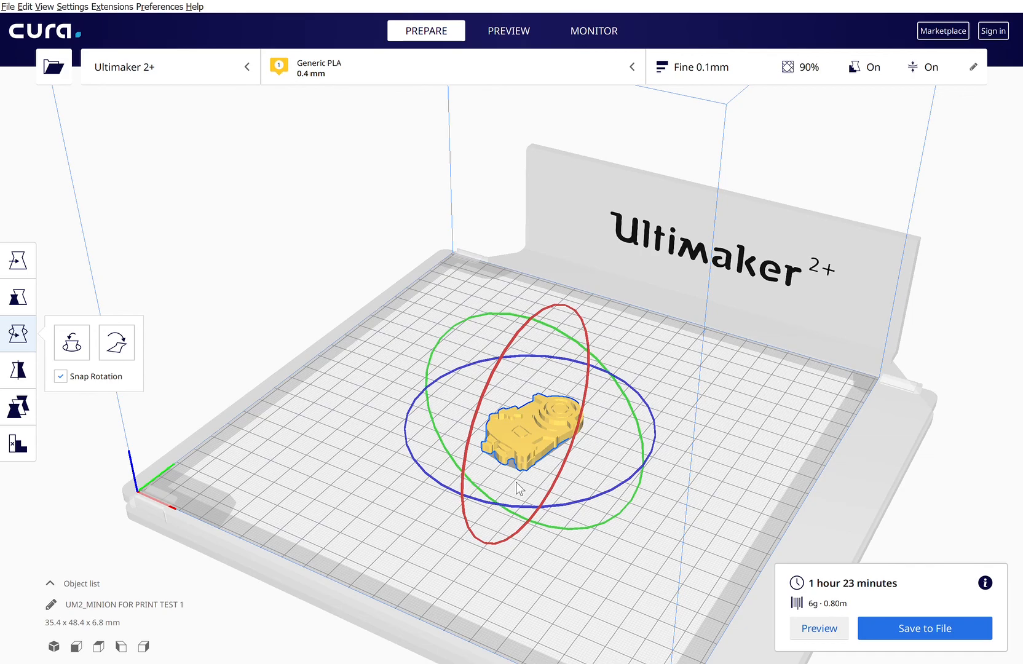
{"action": "key", "text": "ctrl+z"}
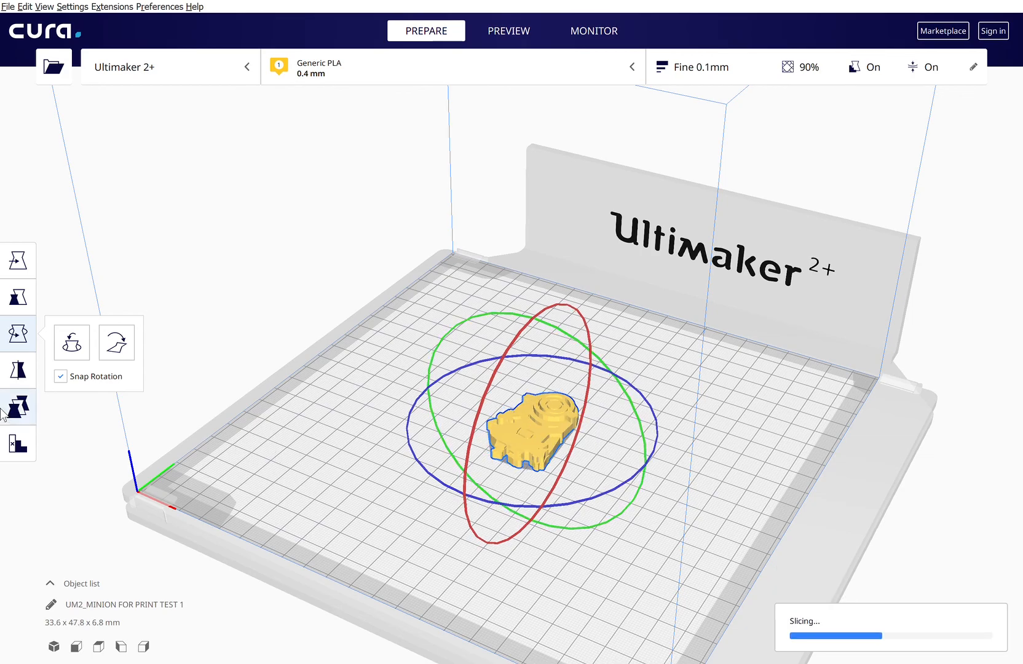
- Mirror the minion model along the X axis and view it from above
{"action": "left_click", "coordinate": [18, 371]}
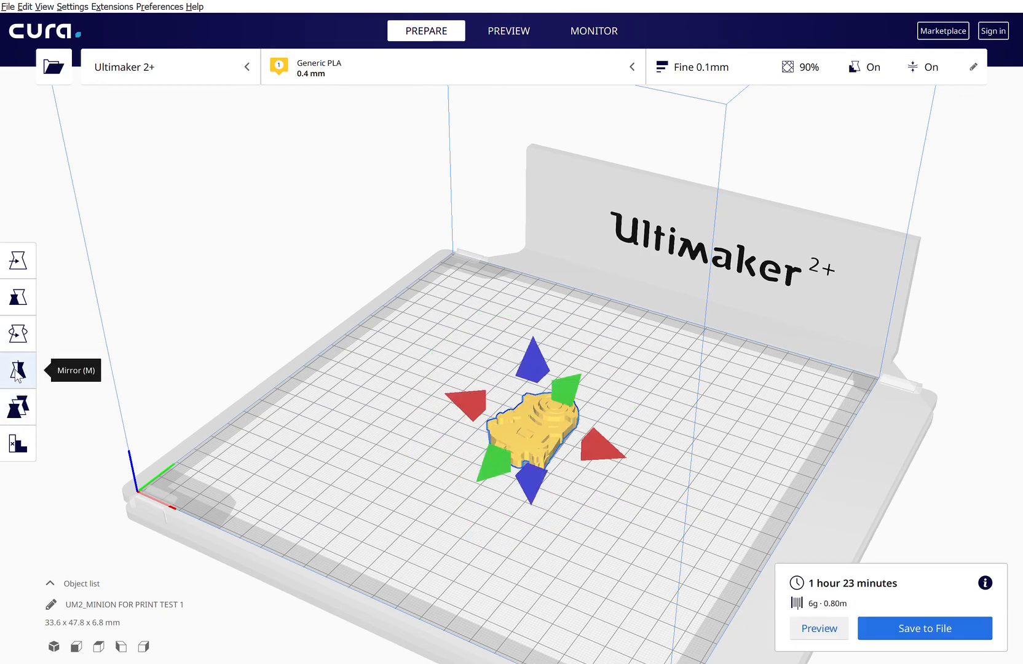
{"action": "left_click", "coordinate": [592, 455]}
{"action": "scroll", "coordinate": [541, 393], "scroll_direction": "up", "scroll_amount": 7}
{"action": "right_click_drag", "start_coordinate": [558, 380], "coordinate": [607, 377]}
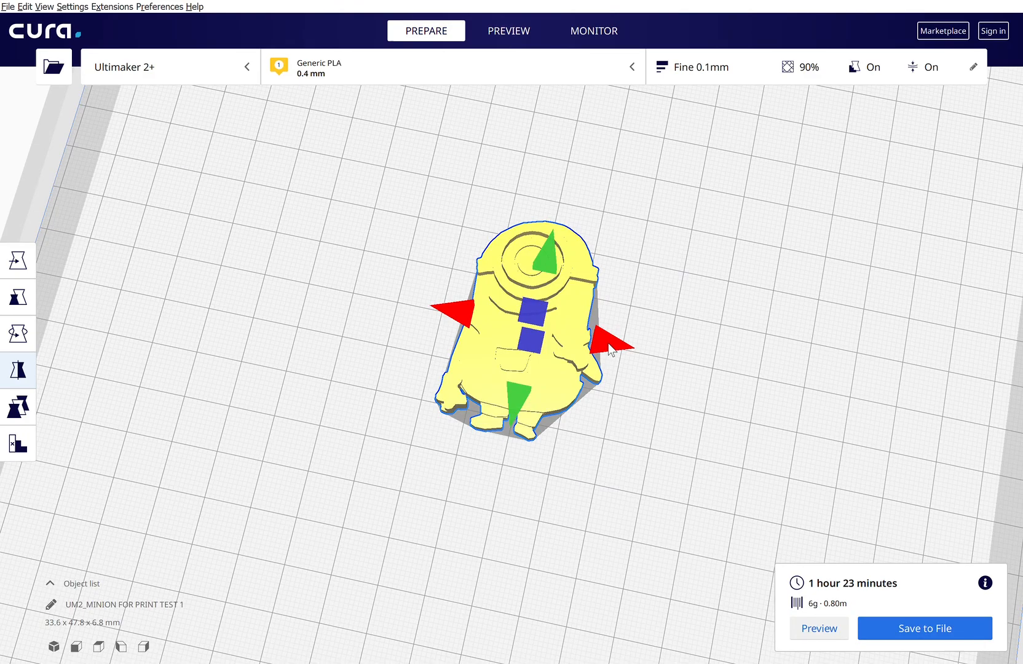
- Flip the minion model back and forth along the X axis to compare its two mirrored orientations
{"action": "left_click", "coordinate": [608, 345]}
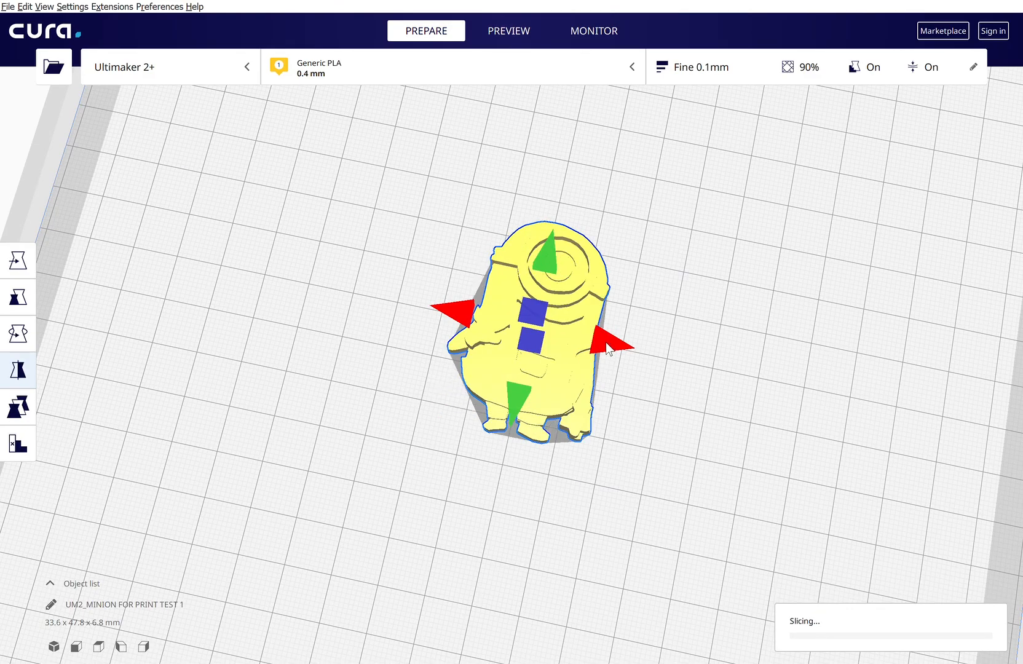
{"action": "left_click", "coordinate": [615, 346]}
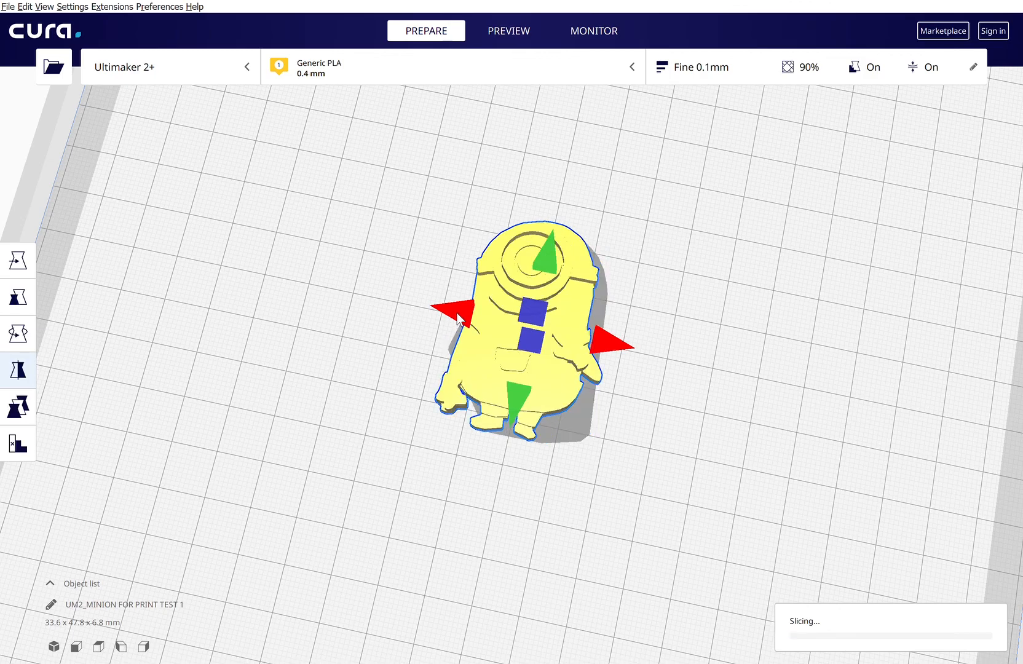
{"action": "left_click", "coordinate": [617, 348]}
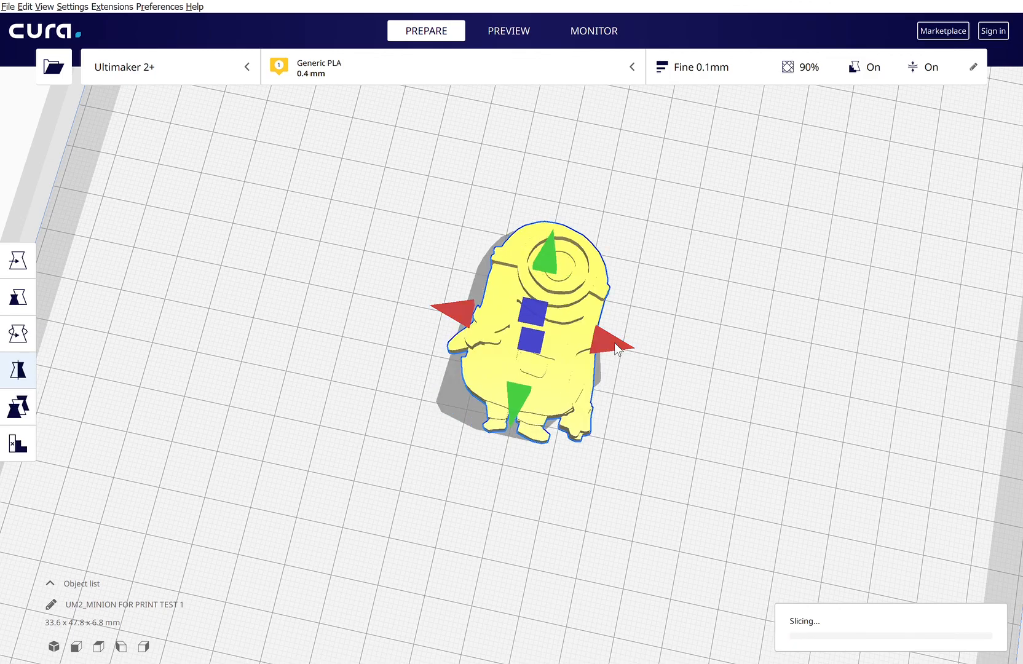
{"action": "left_click", "coordinate": [452, 315]}
- Show the sliced minion in the layer preview and bring up its scale dimensions
{"action": "scroll", "coordinate": [537, 466], "scroll_direction": "down", "scroll_amount": 3}
{"action": "right_click_drag", "start_coordinate": [534, 471], "coordinate": [581, 439]}
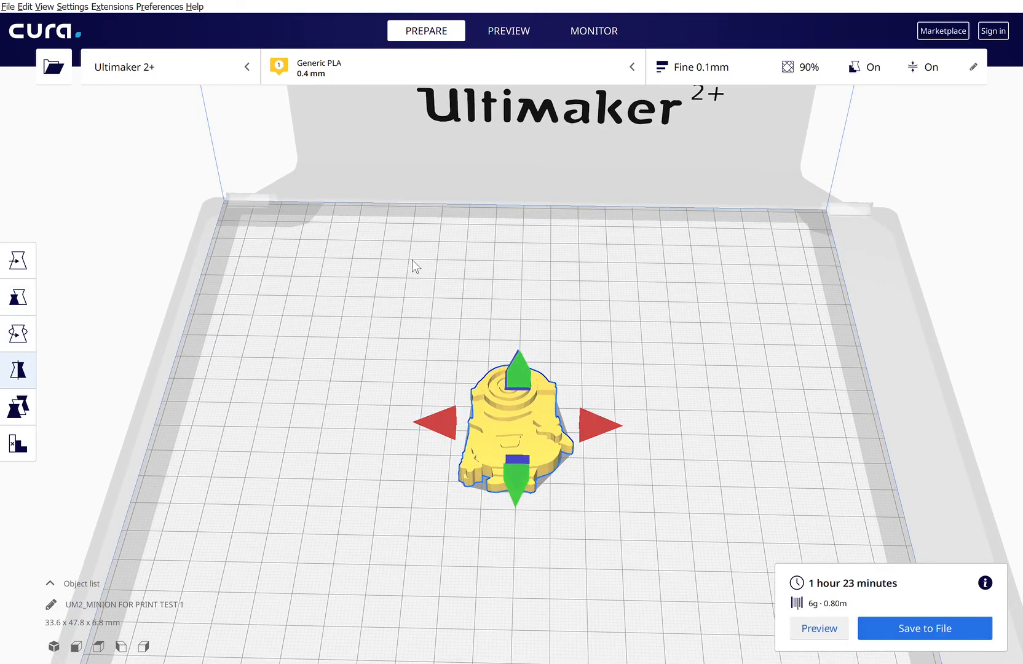
{"action": "right_click_drag", "start_coordinate": [594, 532], "coordinate": [557, 521]}
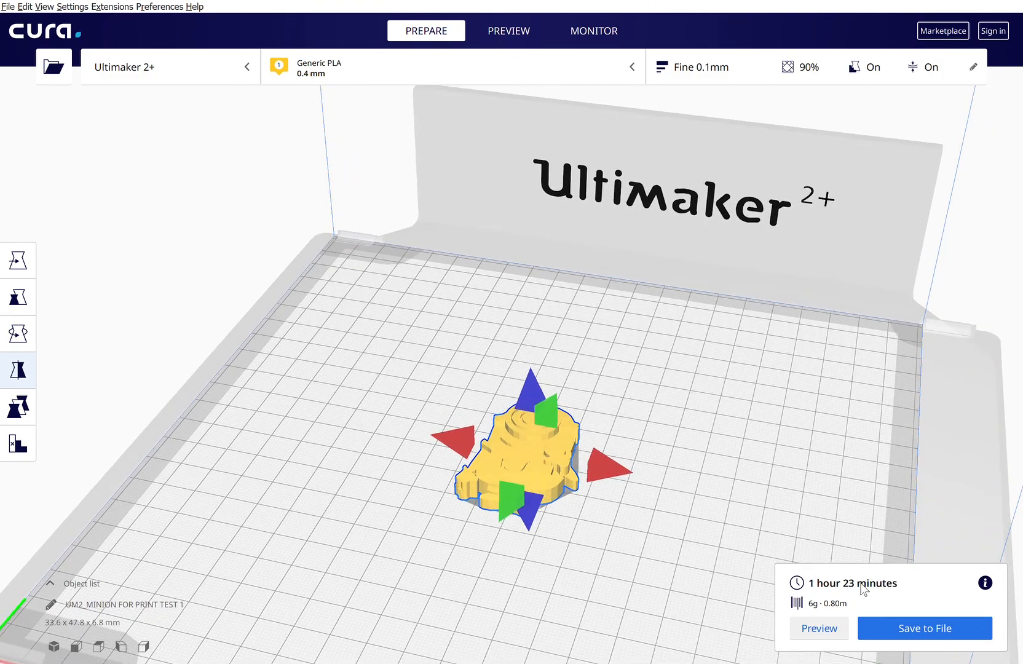
{"action": "left_click", "coordinate": [514, 32]}
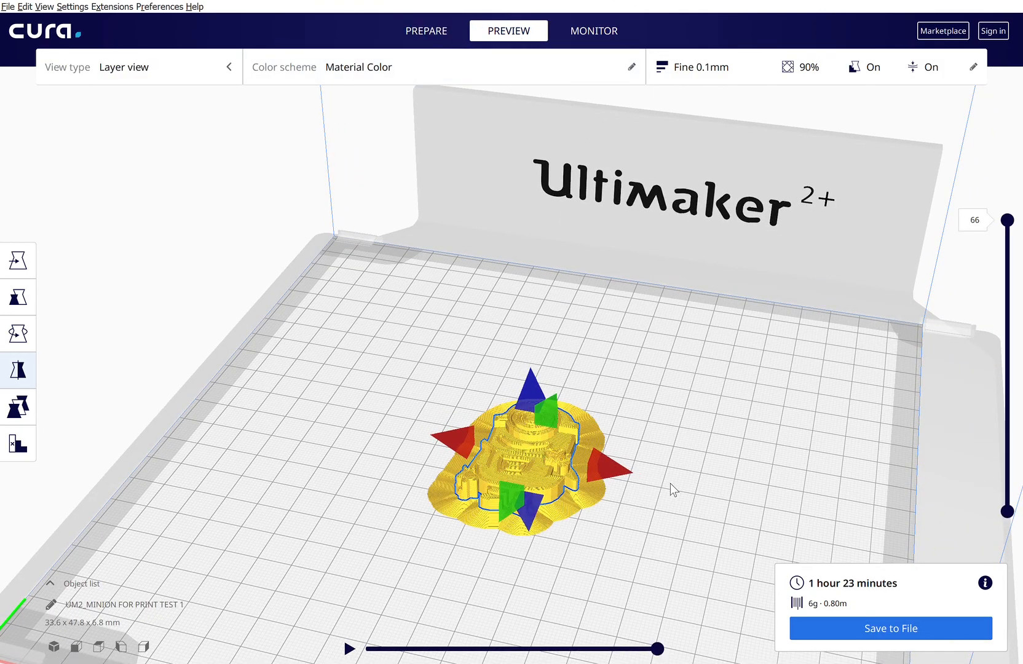
{"action": "left_click", "coordinate": [19, 297]}
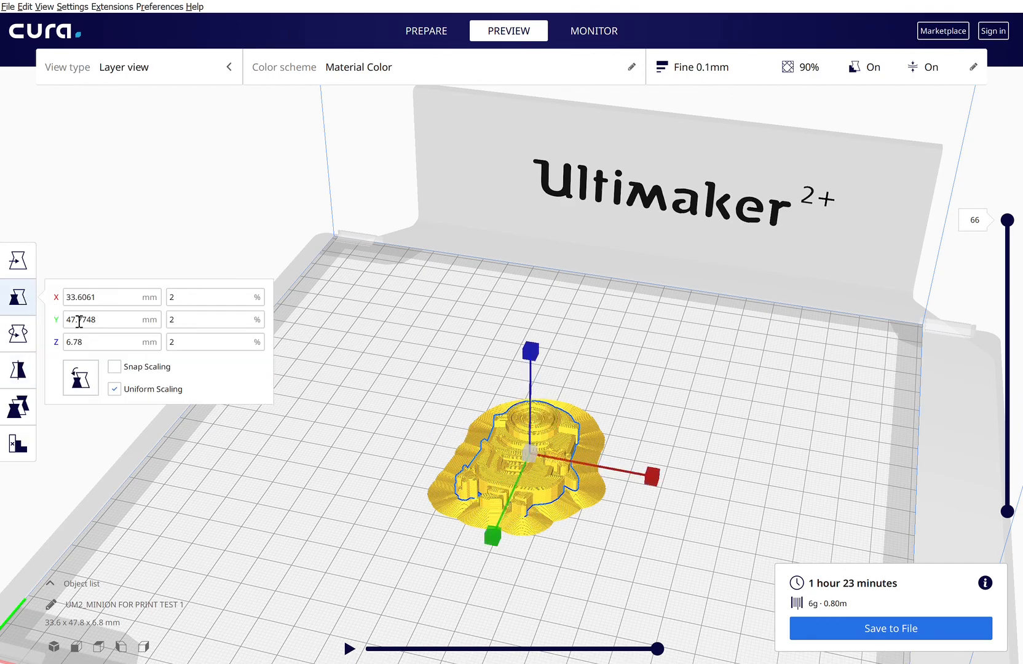
- Examine the minion's sliced layers and the surrounding brim from several angles, scrubbing through the layer range
{"action": "scroll", "coordinate": [646, 456], "scroll_direction": "up", "scroll_amount": 3}
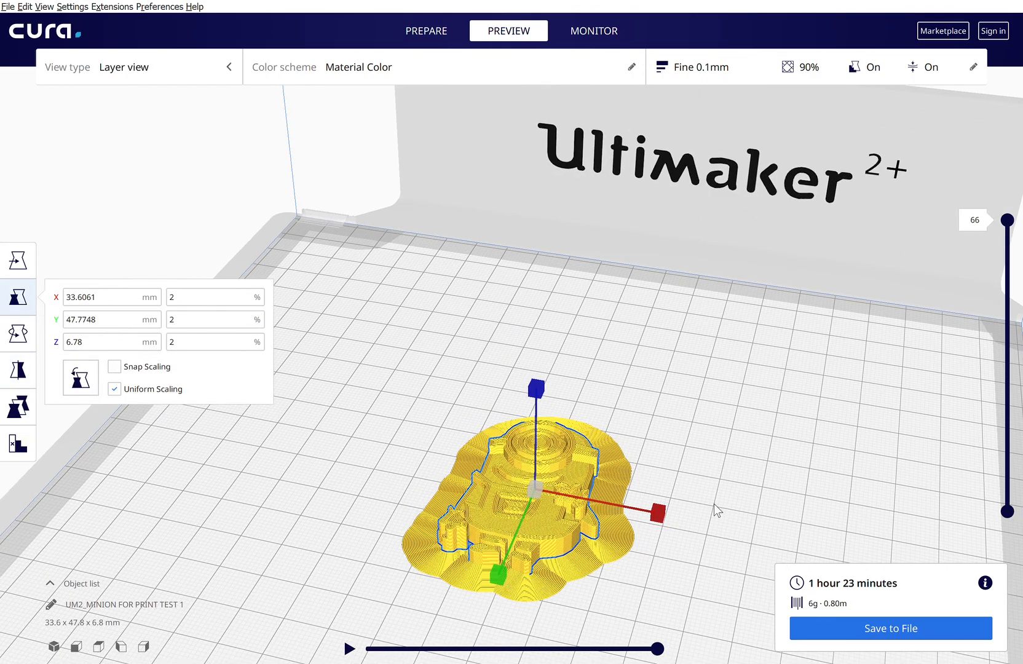
{"action": "middle_click_drag", "start_coordinate": [676, 420], "coordinate": [658, 385]}
{"action": "scroll", "coordinate": [688, 346], "scroll_direction": "up", "scroll_amount": 3}
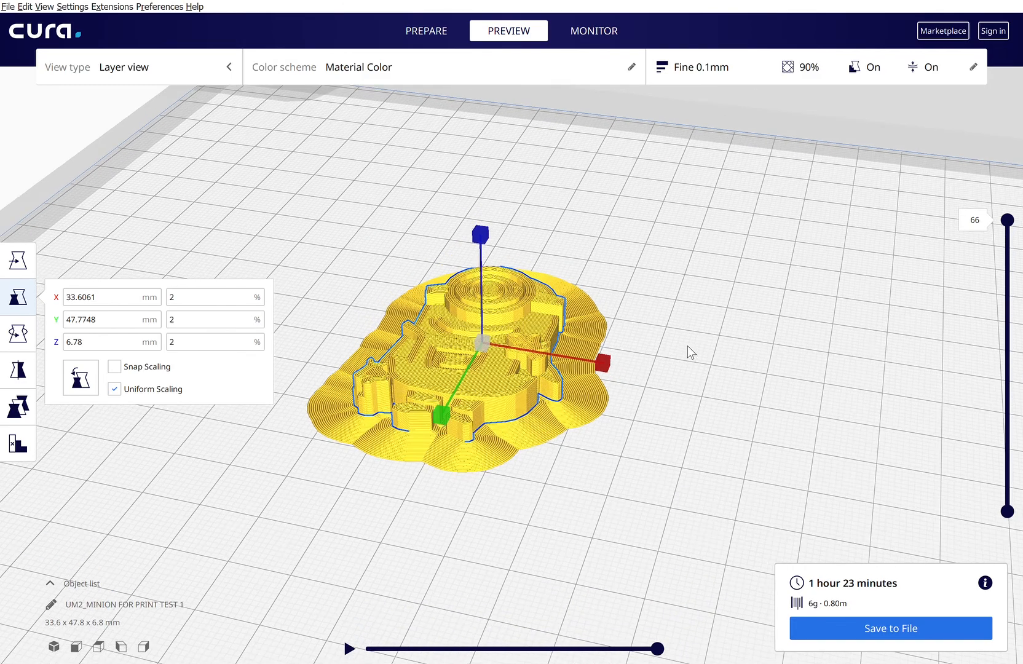
{"action": "right_click_drag", "start_coordinate": [693, 354], "coordinate": [810, 381]}
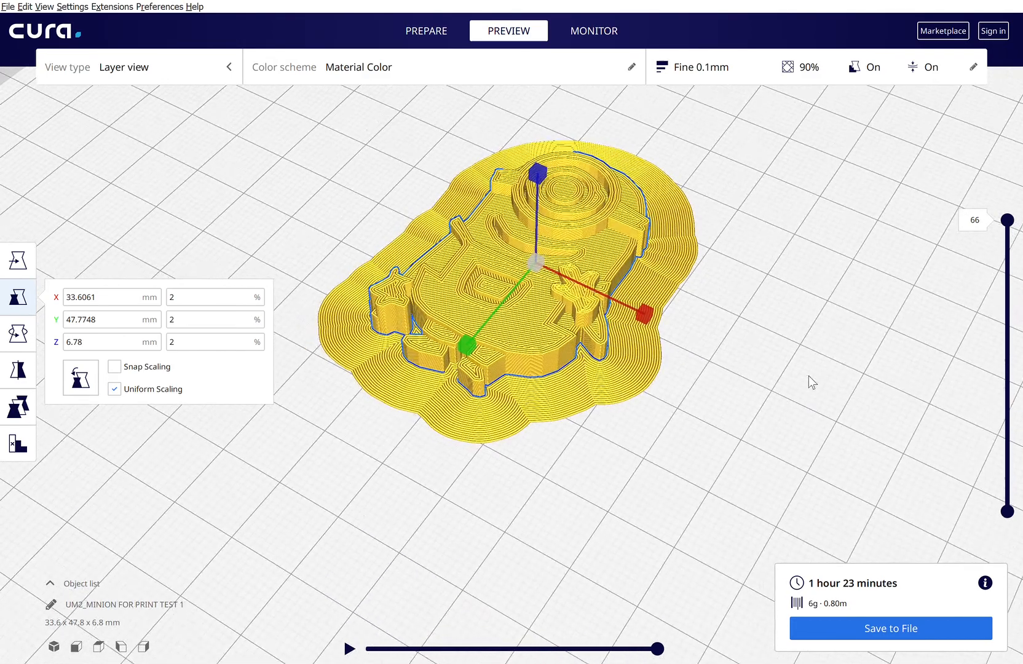
{"action": "left_click_drag", "start_coordinate": [1007, 219], "coordinate": [1016, 160]}
{"action": "scroll", "coordinate": [778, 262], "scroll_direction": "down", "scroll_amount": 5}
{"action": "right_click_drag", "start_coordinate": [684, 392], "coordinate": [749, 403]}
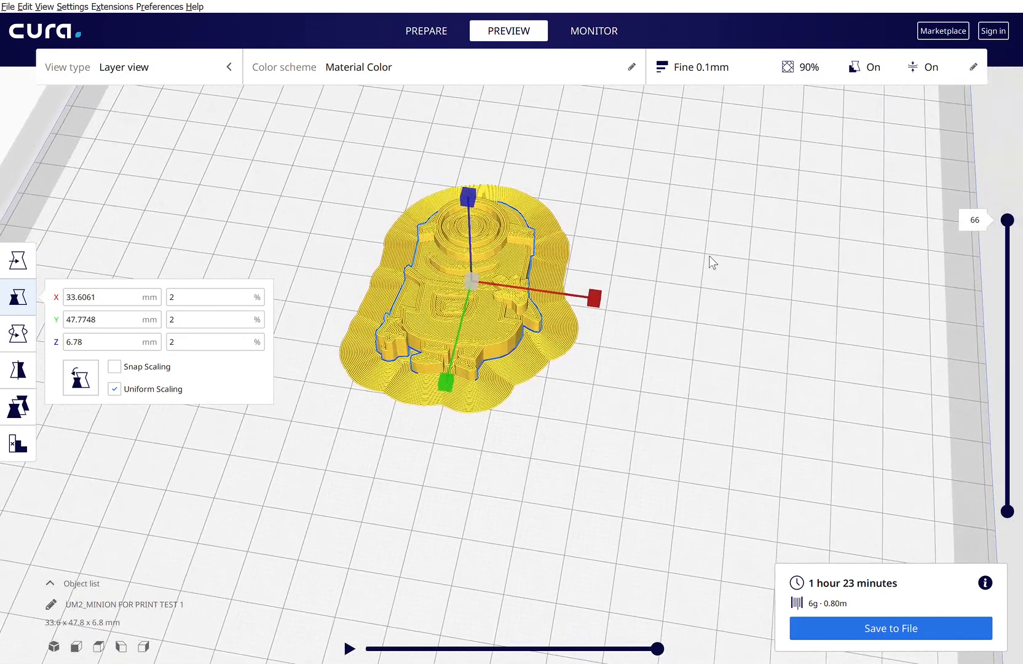
{"action": "middle_click_drag", "start_coordinate": [698, 232], "coordinate": [697, 292]}
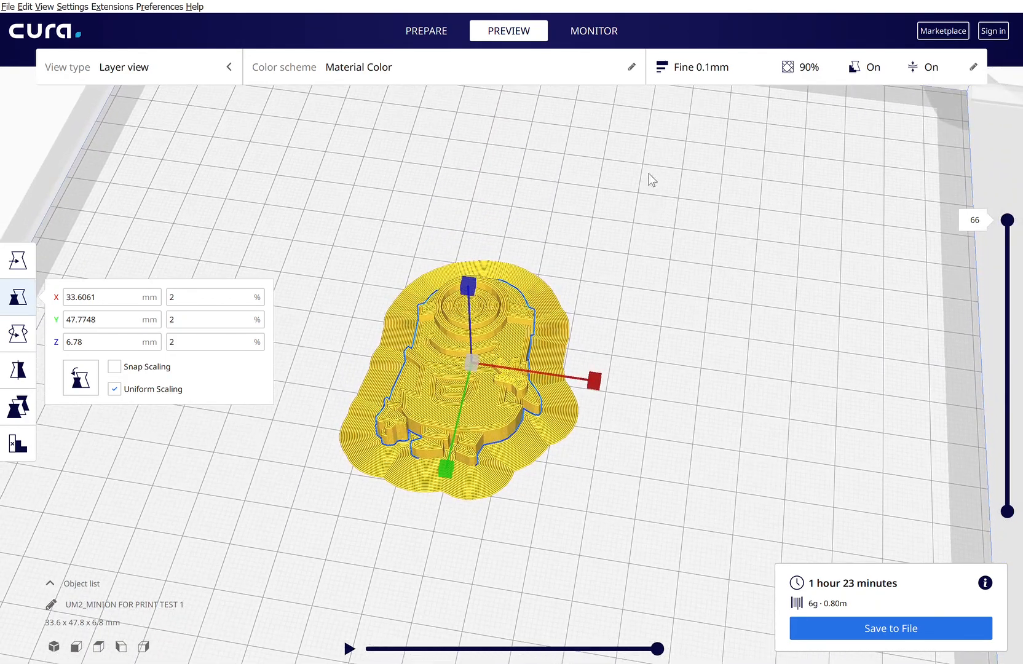
- Return to print preparation and turn off both support and adhesion in the recommended print settings
{"action": "left_click", "coordinate": [435, 32]}
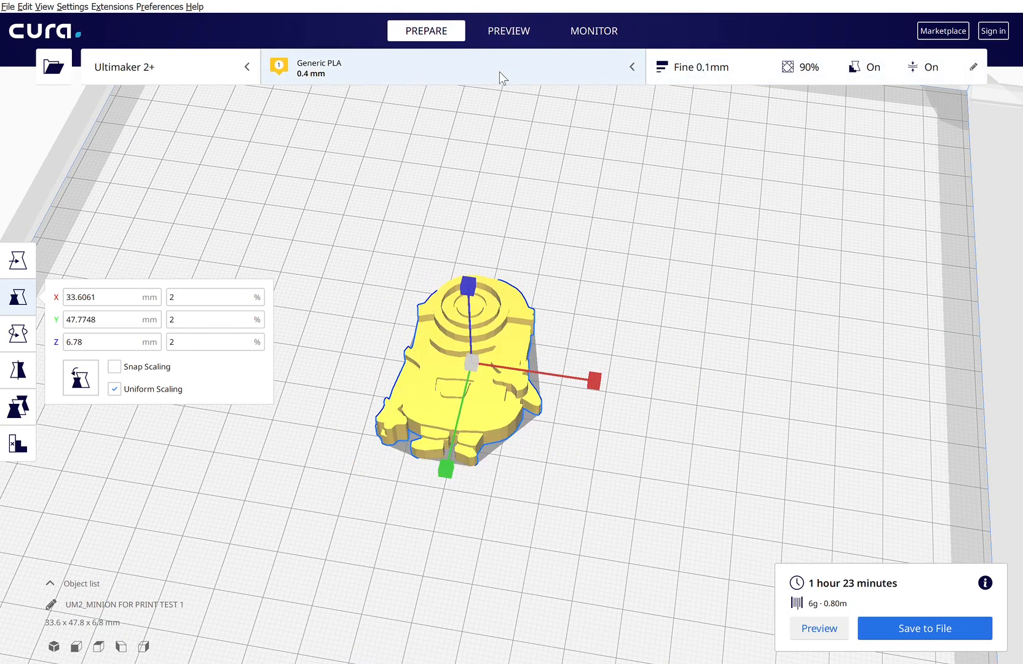
{"action": "left_click", "coordinate": [522, 74]}
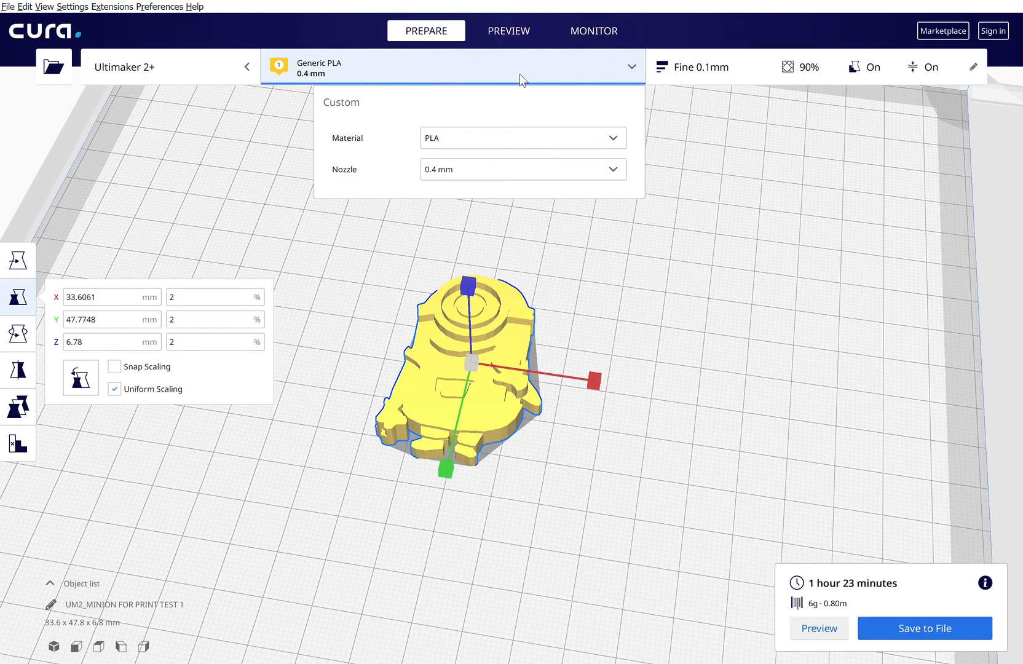
{"action": "left_click", "coordinate": [706, 72]}
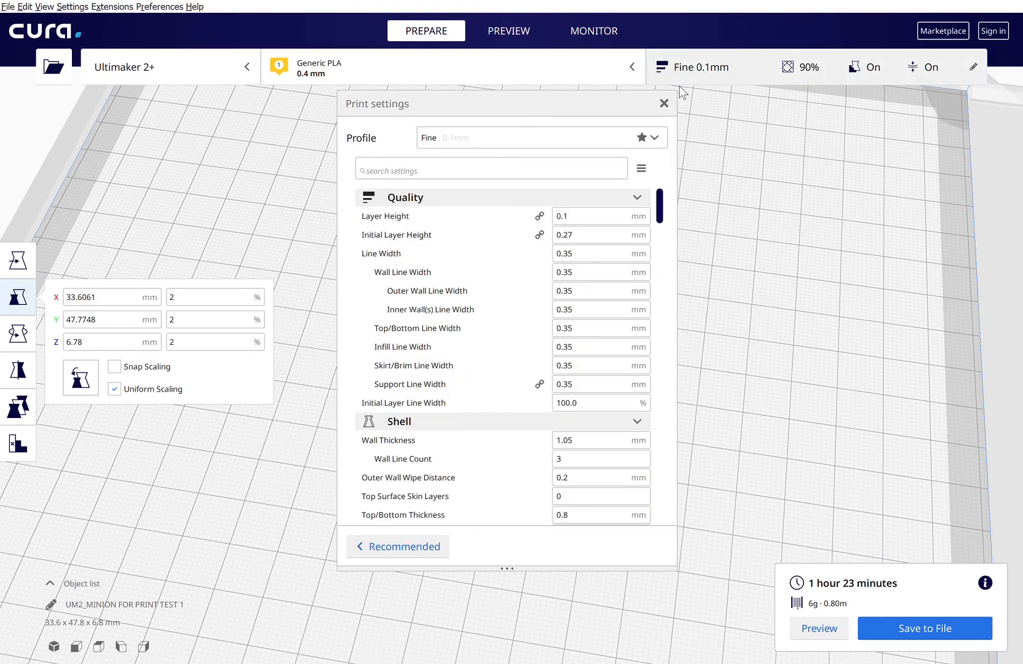
{"action": "left_click", "coordinate": [424, 554]}
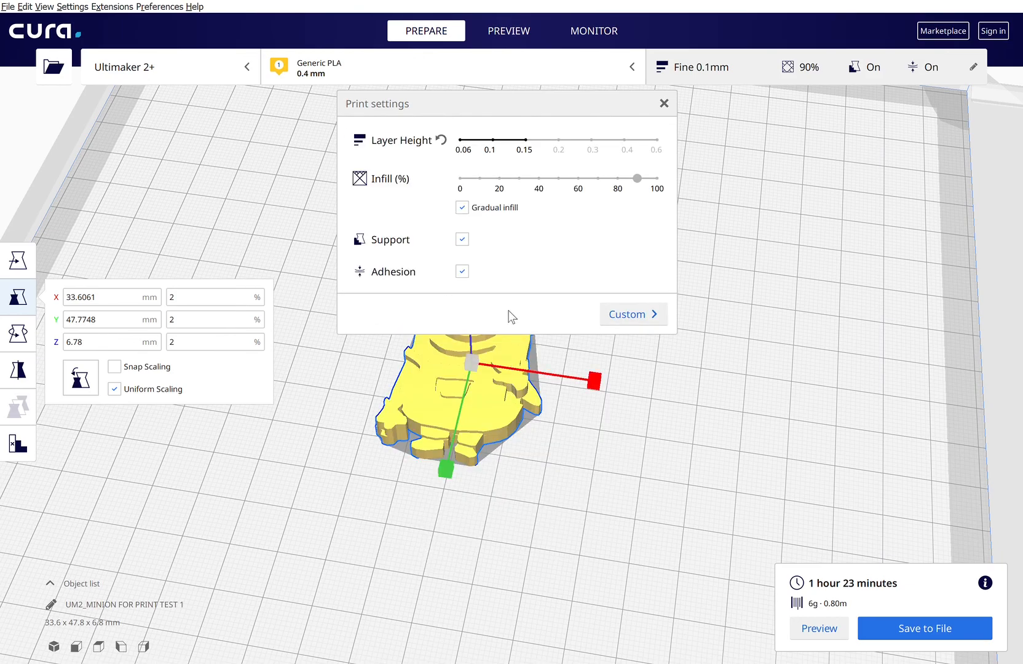
{"action": "left_click", "coordinate": [462, 240]}
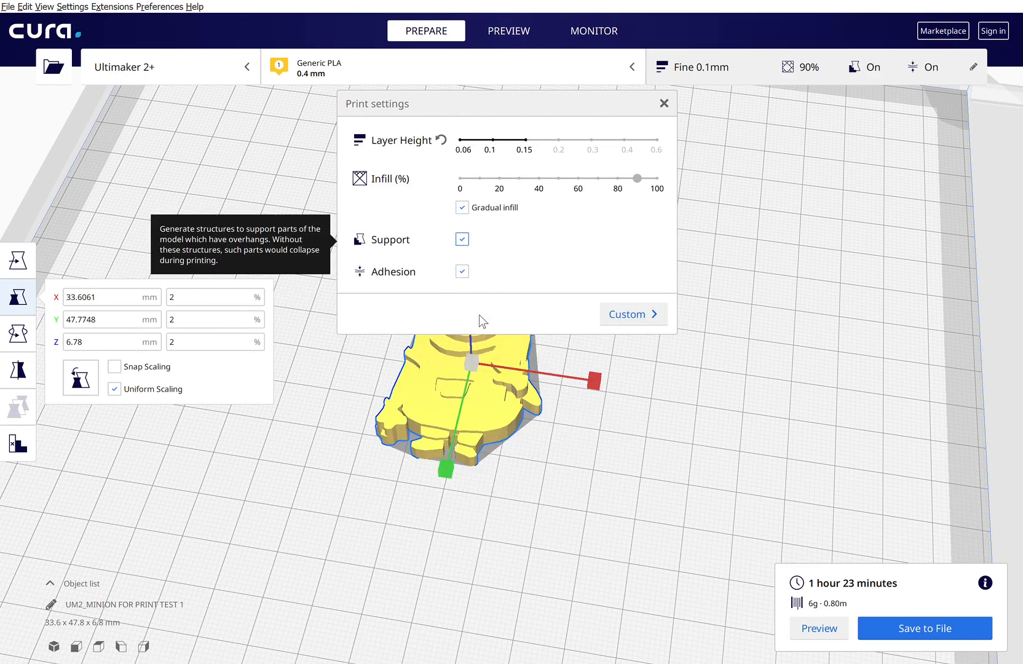
{"action": "left_click", "coordinate": [462, 271]}
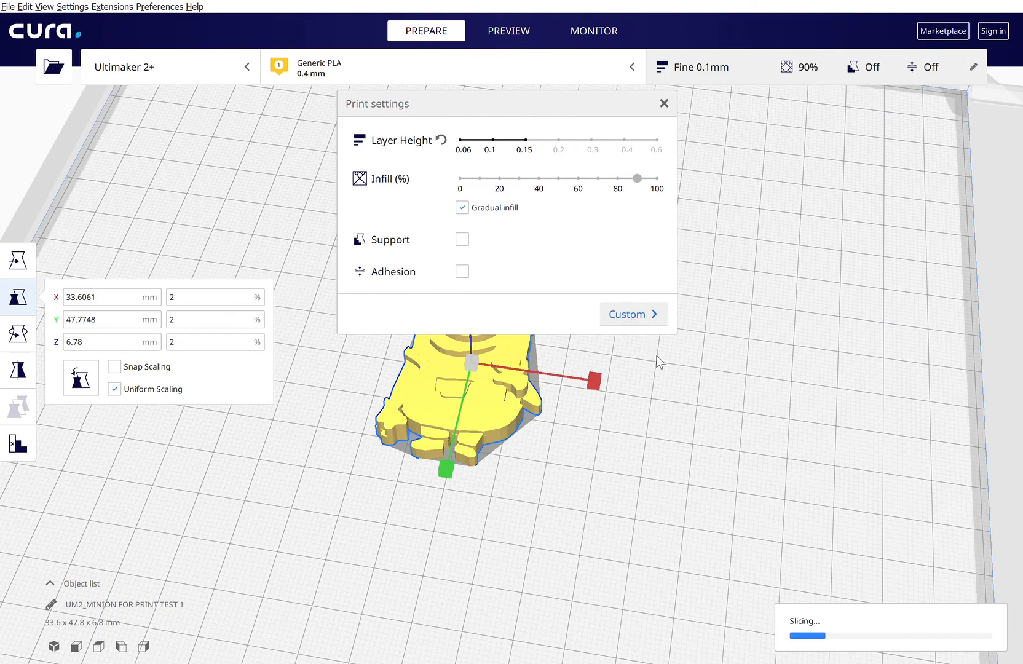
{"action": "left_click", "coordinate": [664, 103]}
- Preview the re-sliced minion without support and brim, scrubbing through its layers and inspecting it up close from above
{"action": "right_click_drag", "start_coordinate": [698, 372], "coordinate": [737, 386]}
{"action": "left_click", "coordinate": [493, 32]}
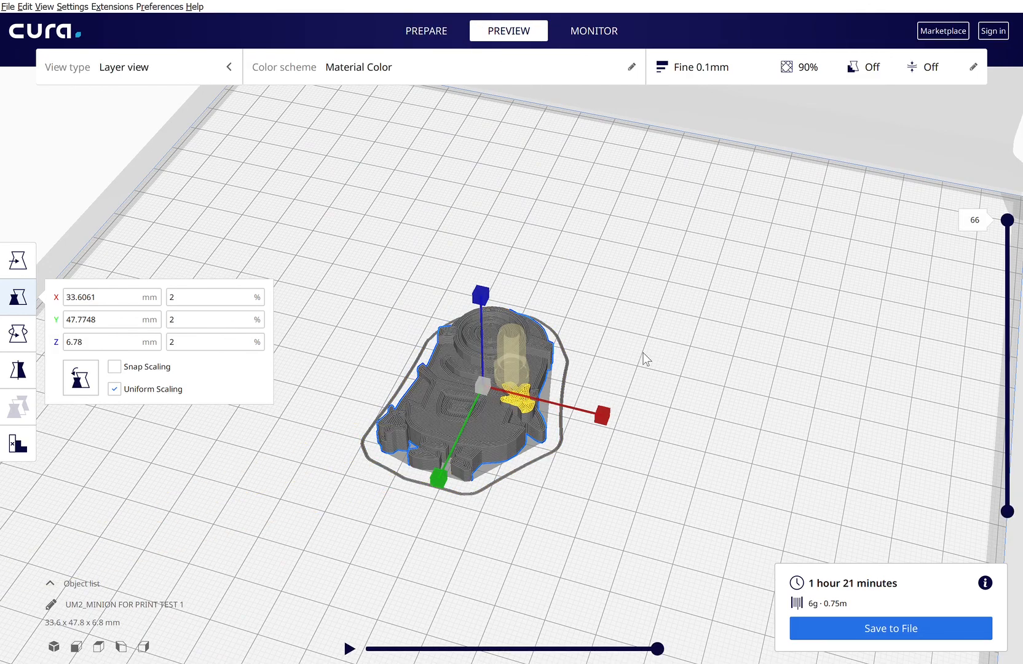
{"action": "left_click_drag", "start_coordinate": [1007, 219], "coordinate": [996, 167]}
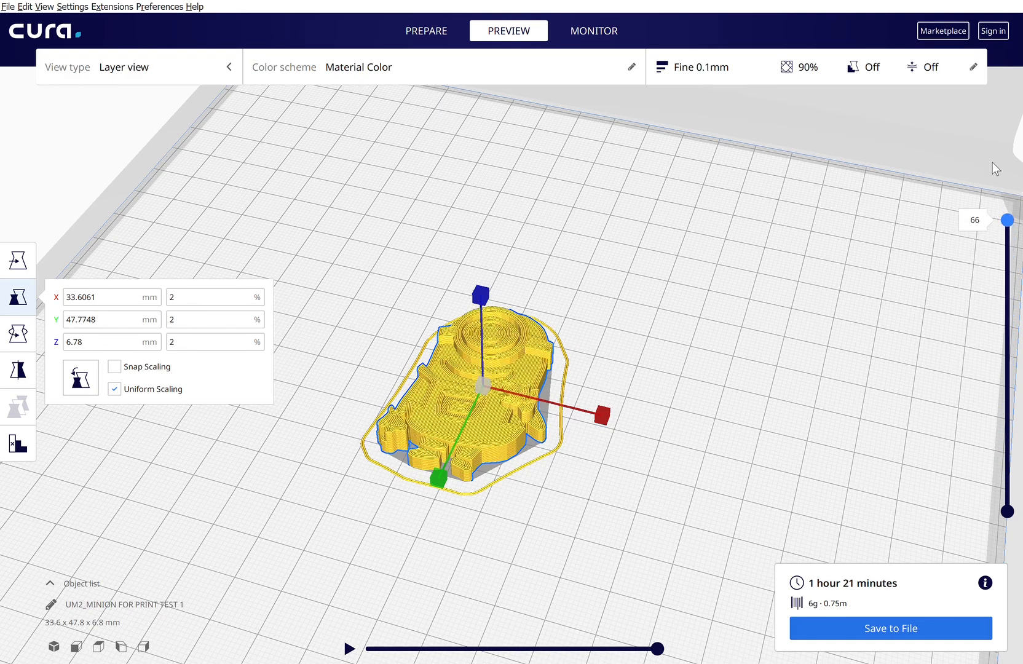
{"action": "scroll", "coordinate": [602, 273], "scroll_direction": "up", "scroll_amount": 5}
{"action": "right_click_drag", "start_coordinate": [639, 284], "coordinate": [652, 357]}
{"action": "right_click_drag", "start_coordinate": [651, 228], "coordinate": [689, 441]}
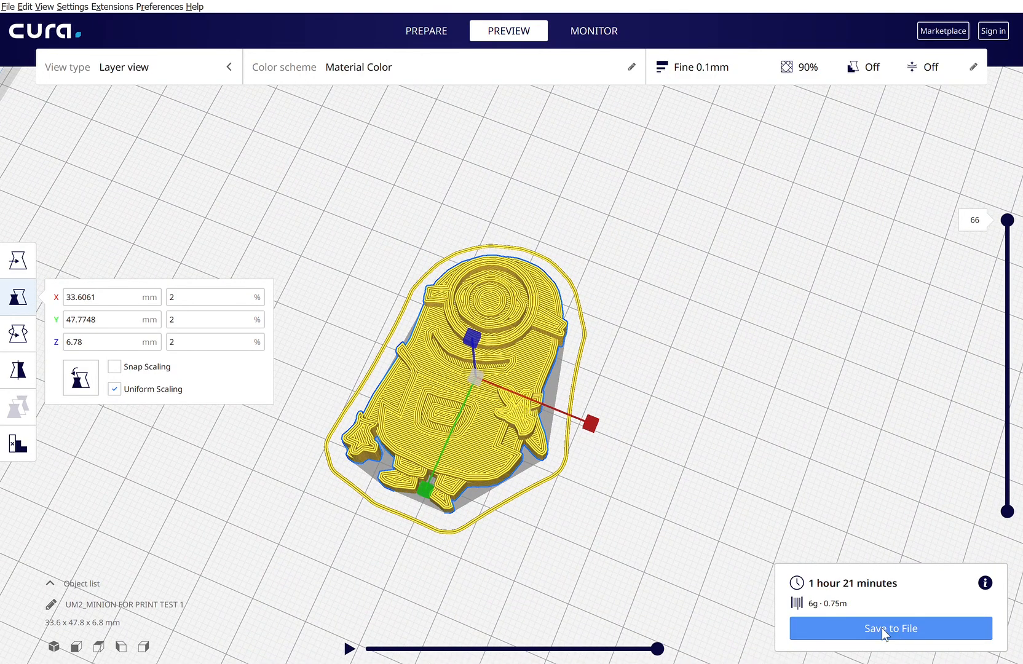